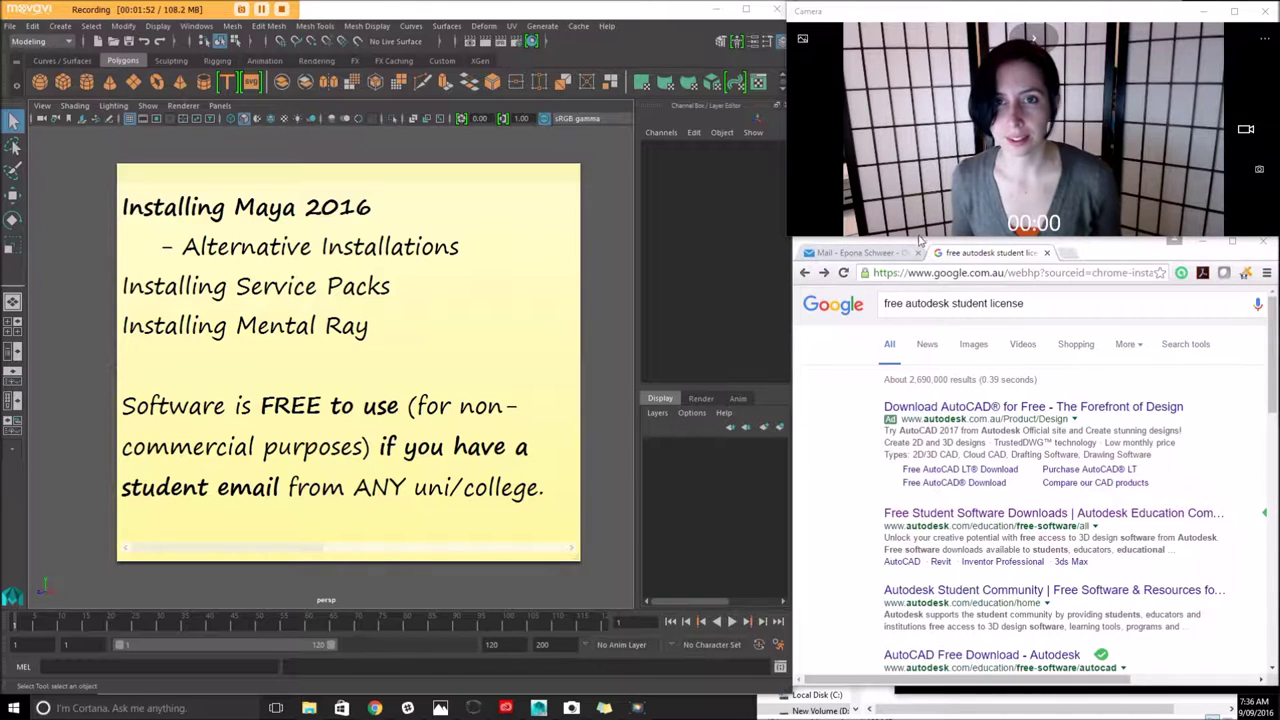
- Rerun the free student license search, go to Autodesk's Free Student Software Downloads page, and widen the browser
click(1005, 310)
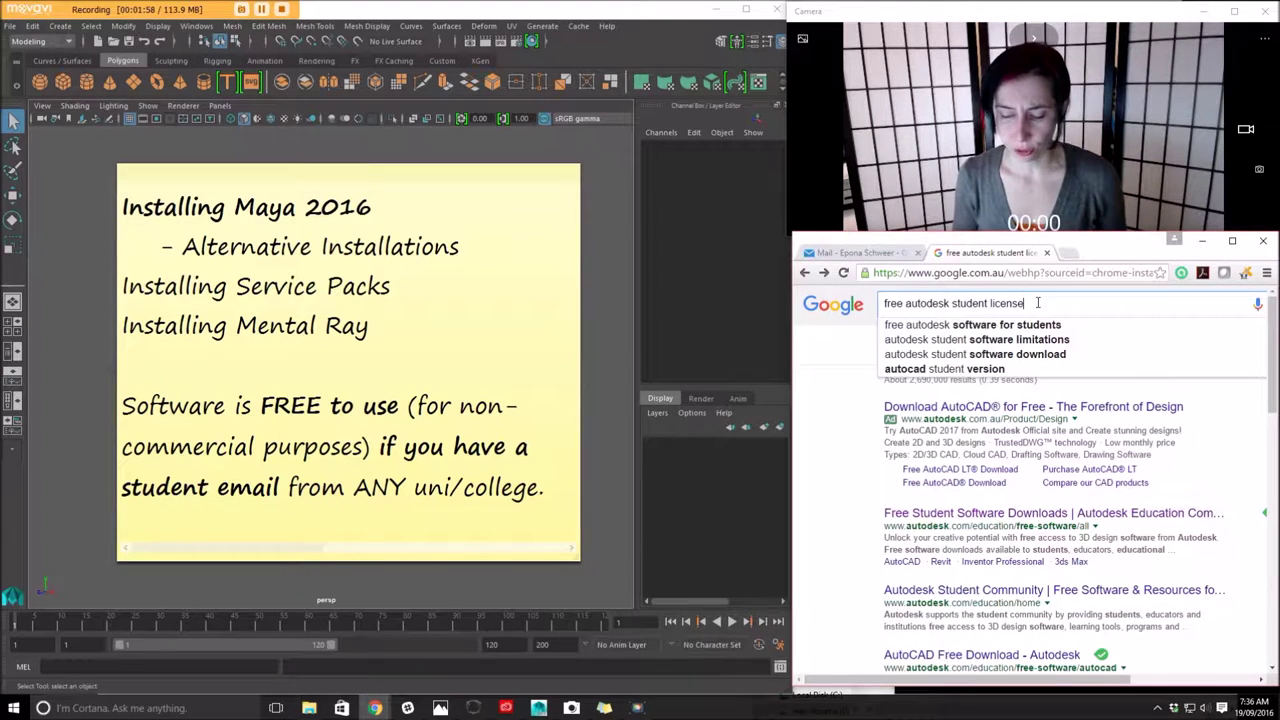
key(Return)
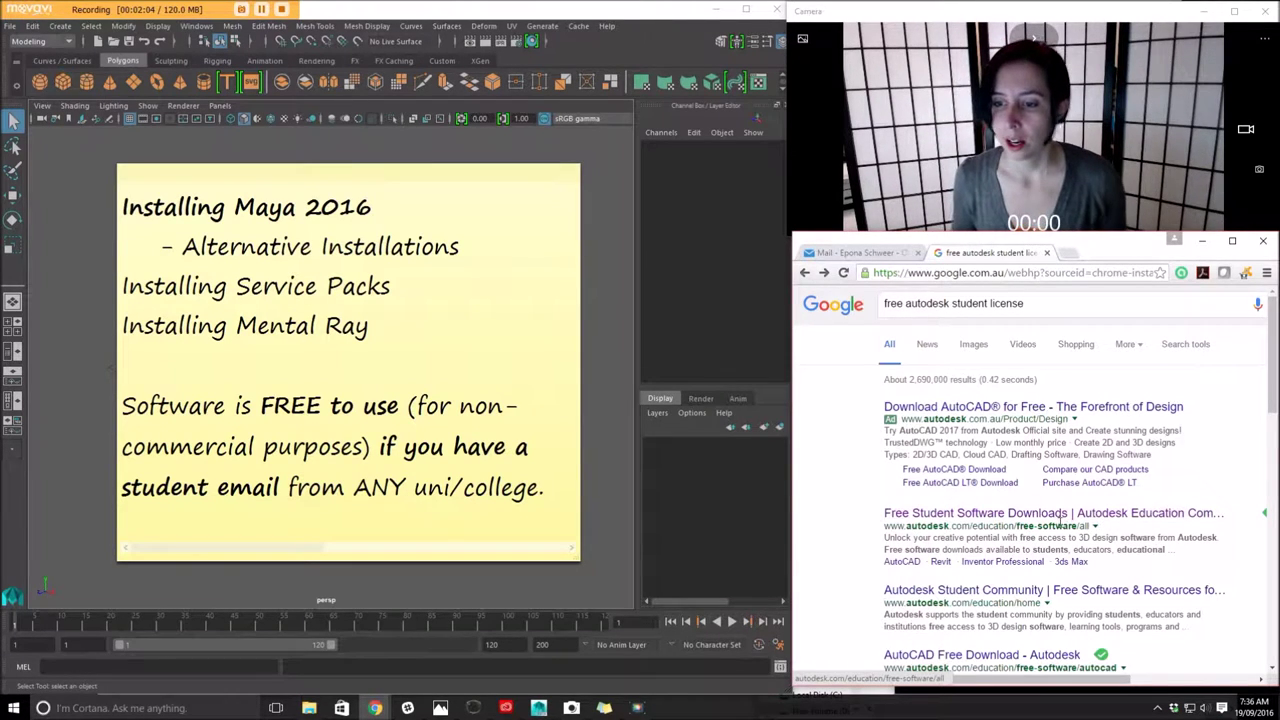
click(1166, 515)
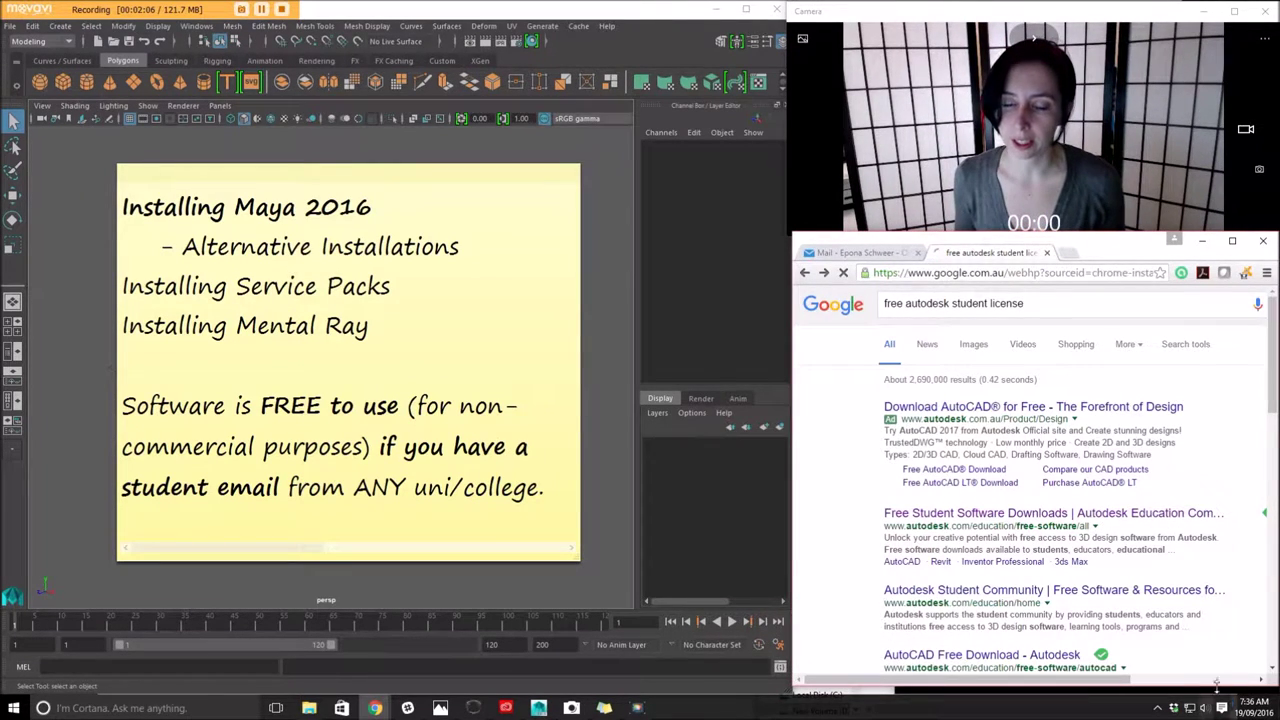
drag(793, 422, 347, 422)
scroll(946, 491, down, 3)
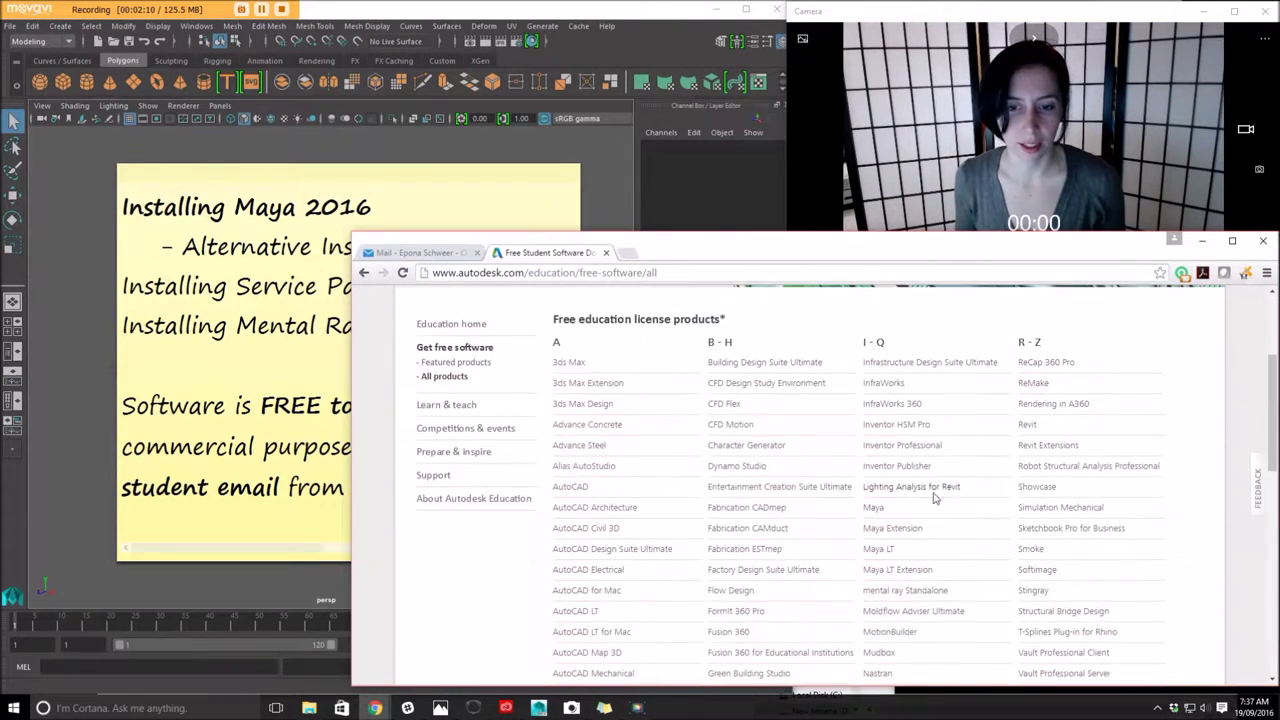
scroll(1120, 513, down, 5)
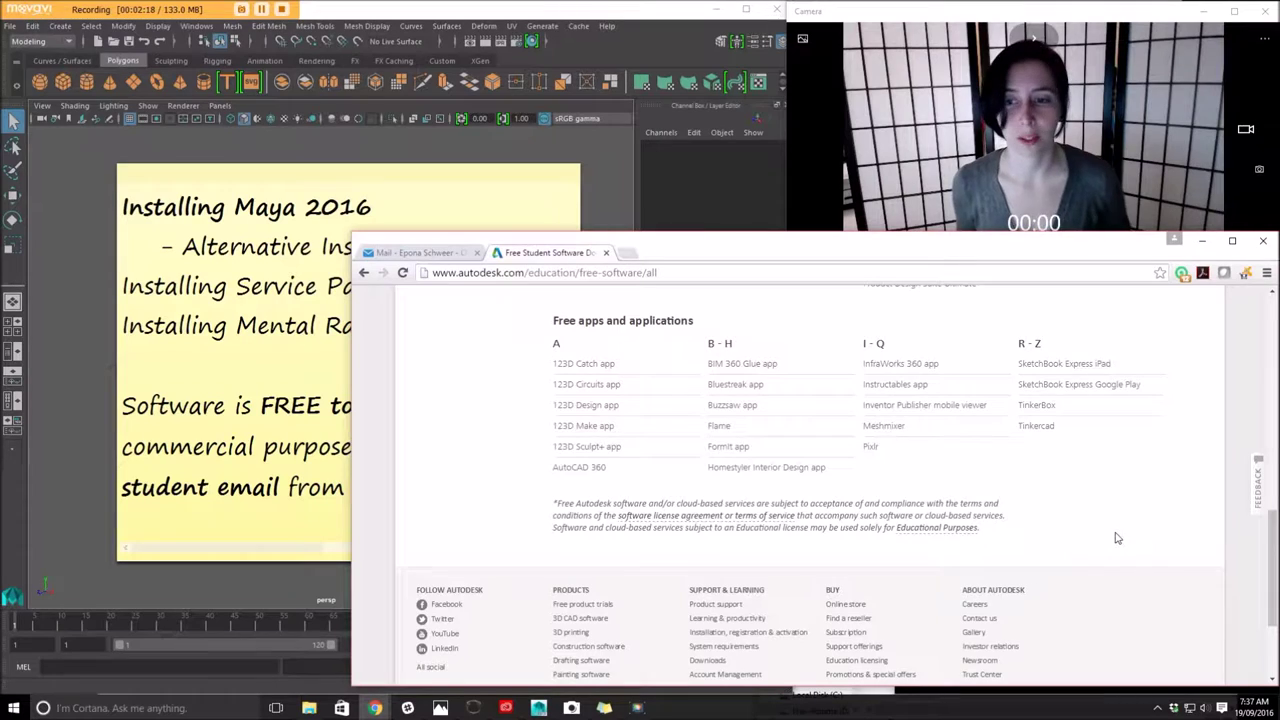
scroll(1062, 552, up, 8)
scroll(1040, 552, up, 2)
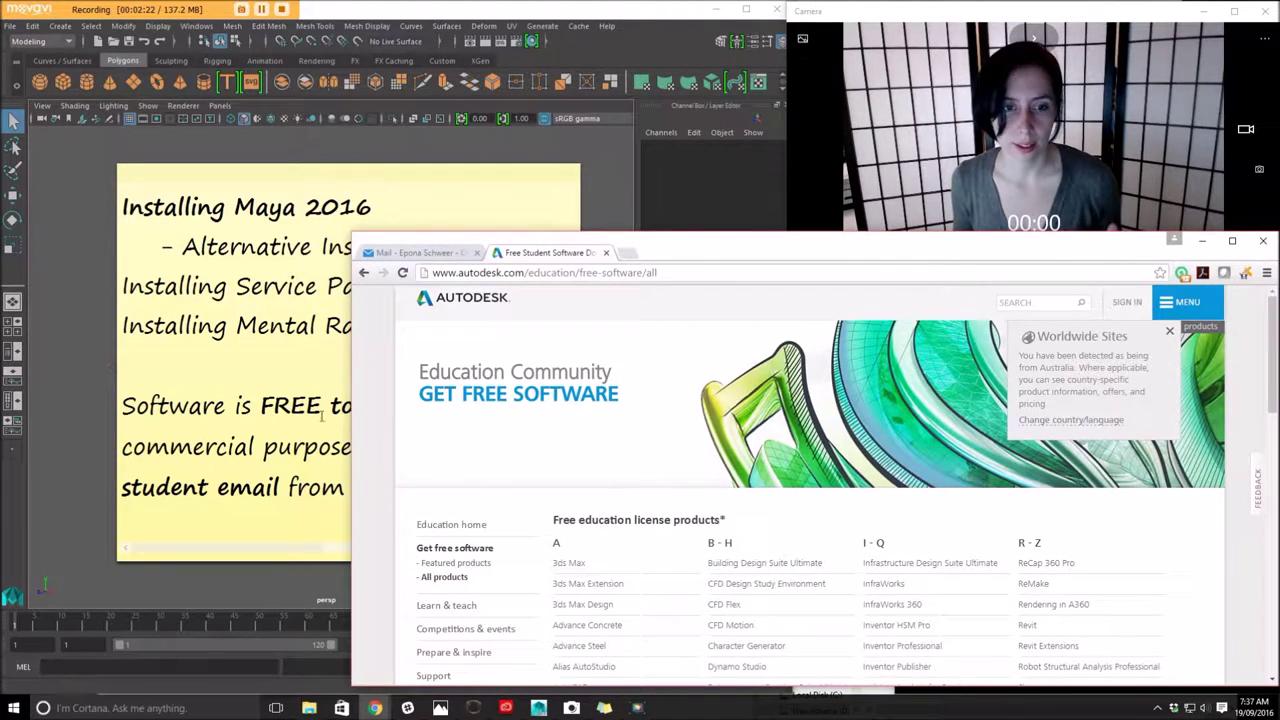
click(1134, 307)
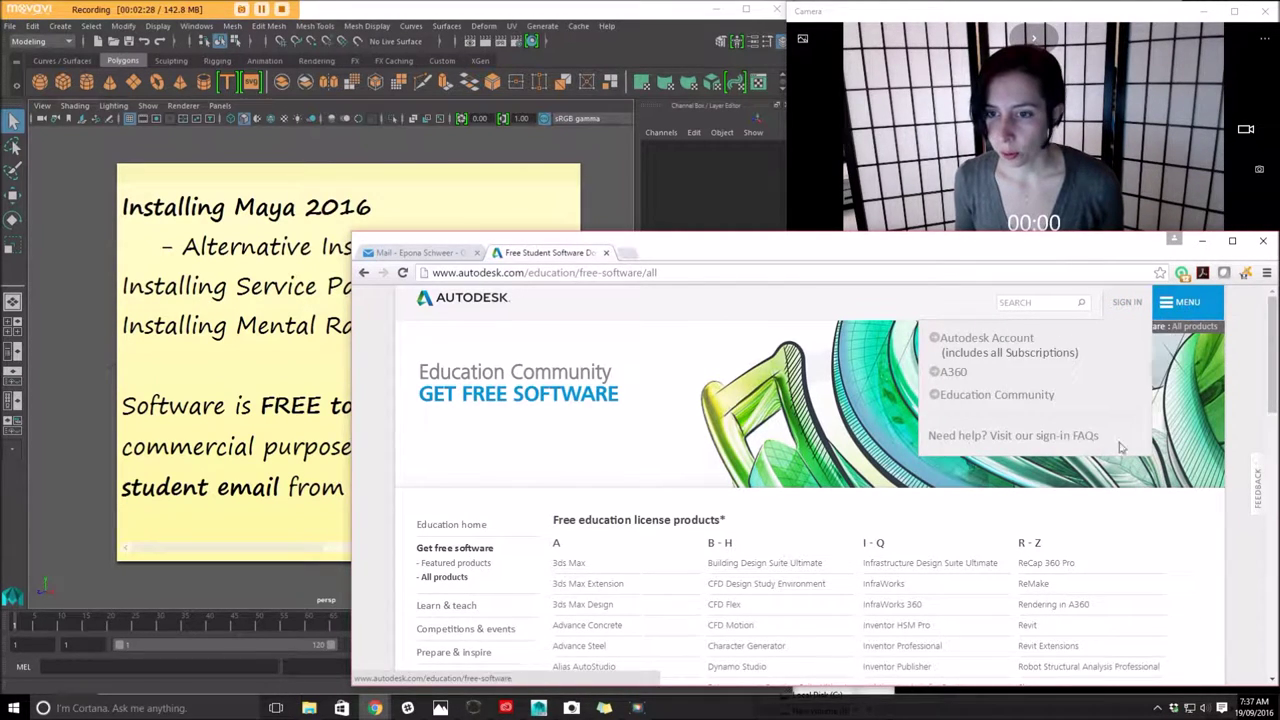
- Bring up the Autodesk Account create-account form and narrow the browser beside the slide notes
click(1024, 343)
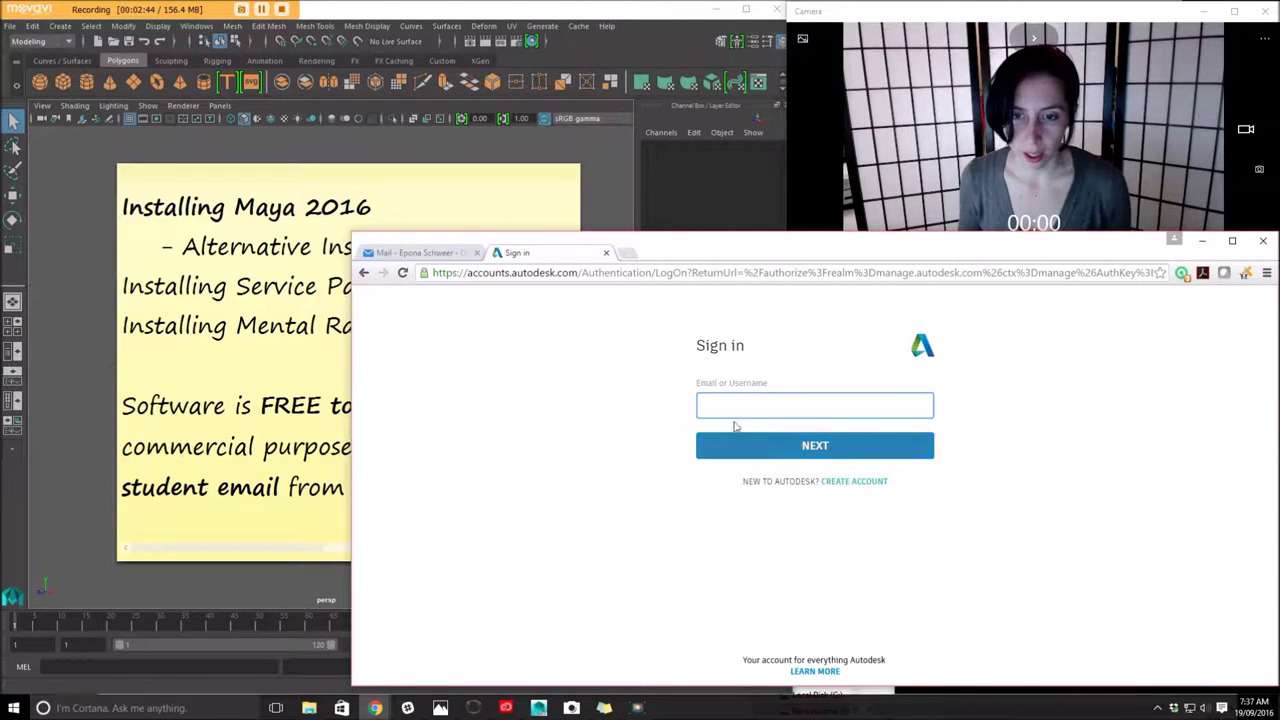
click(855, 482)
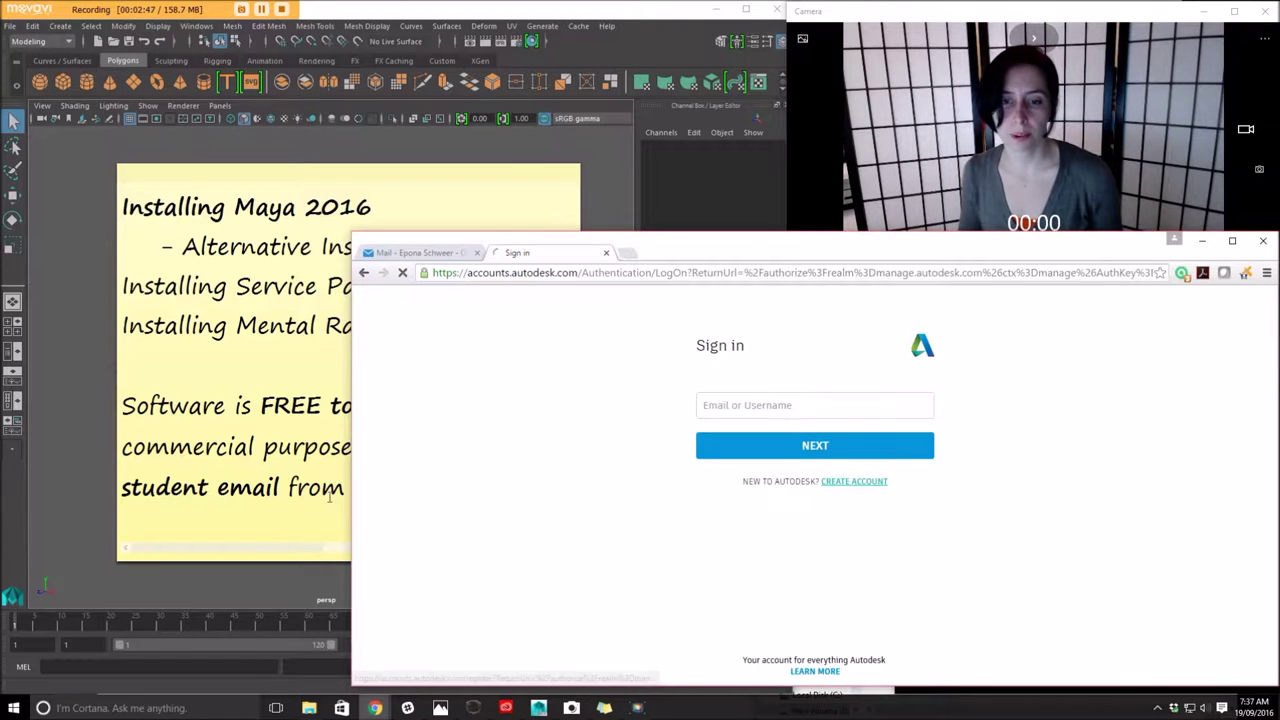
click(345, 434)
click(626, 324)
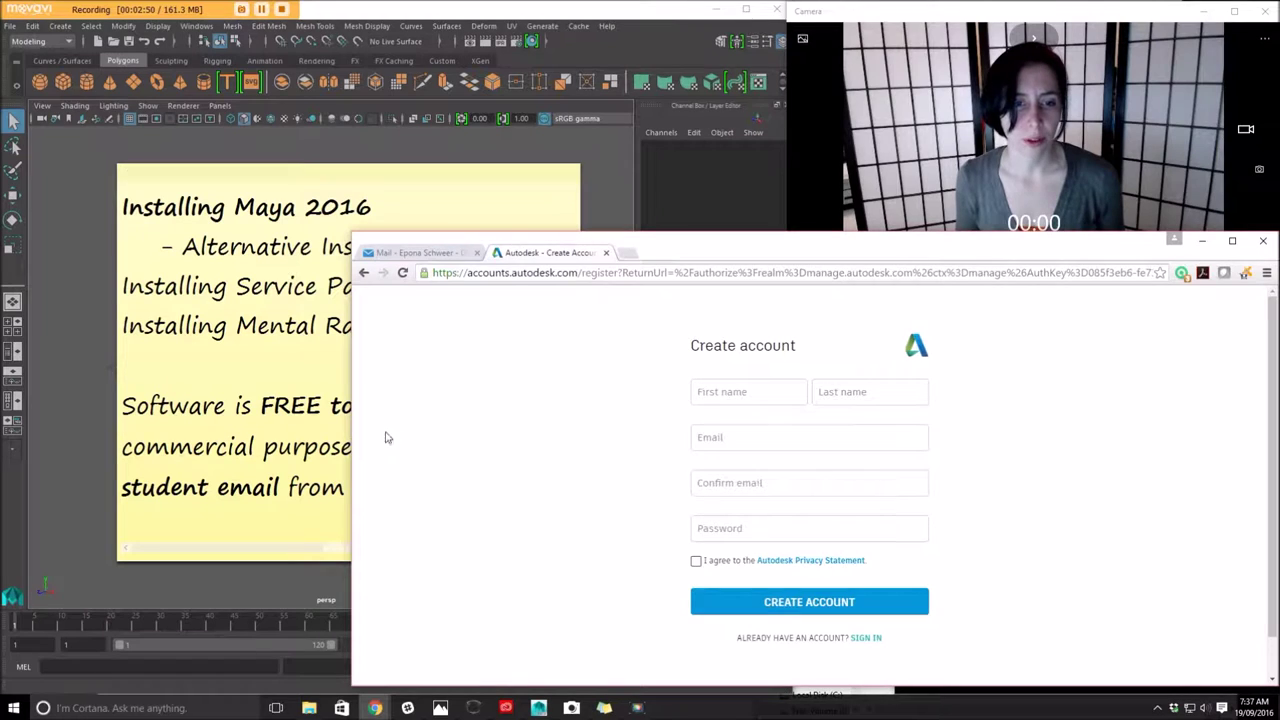
drag(351, 423, 789, 449)
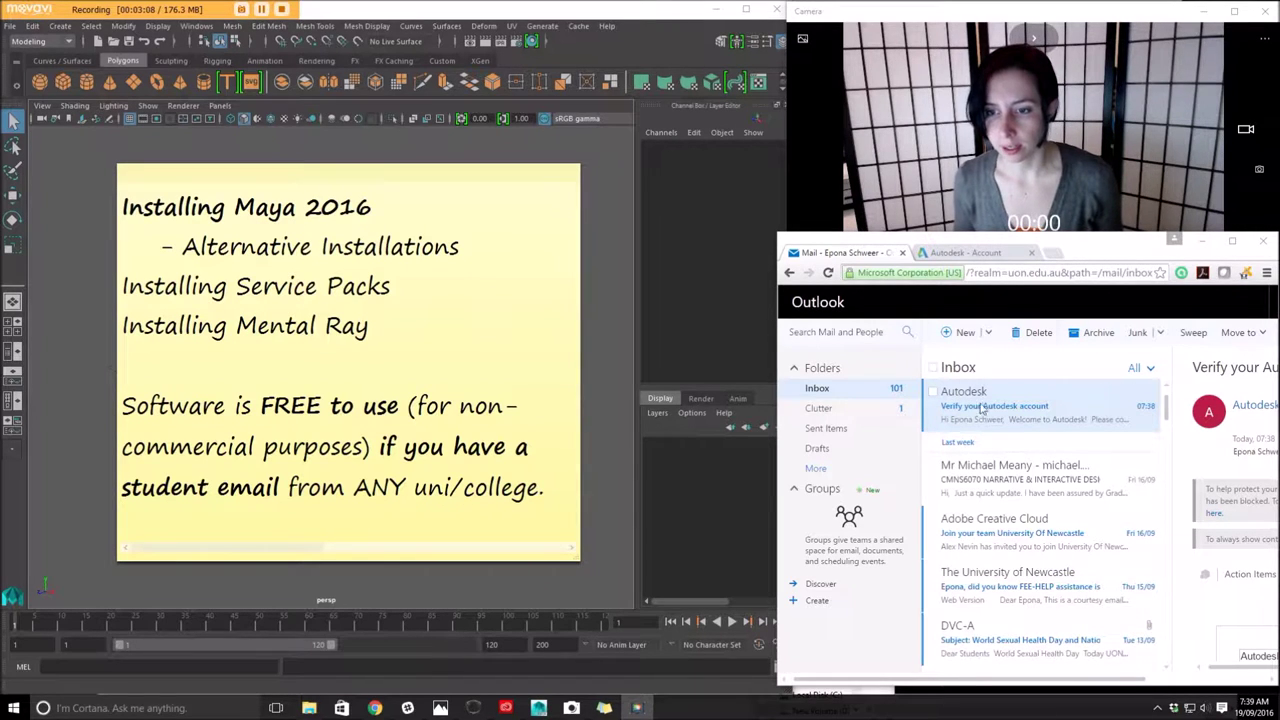
- Widen the mail window and use VERIFY EMAIL in the 'Verify your Autodesk account' message
drag(778, 385, 448, 400)
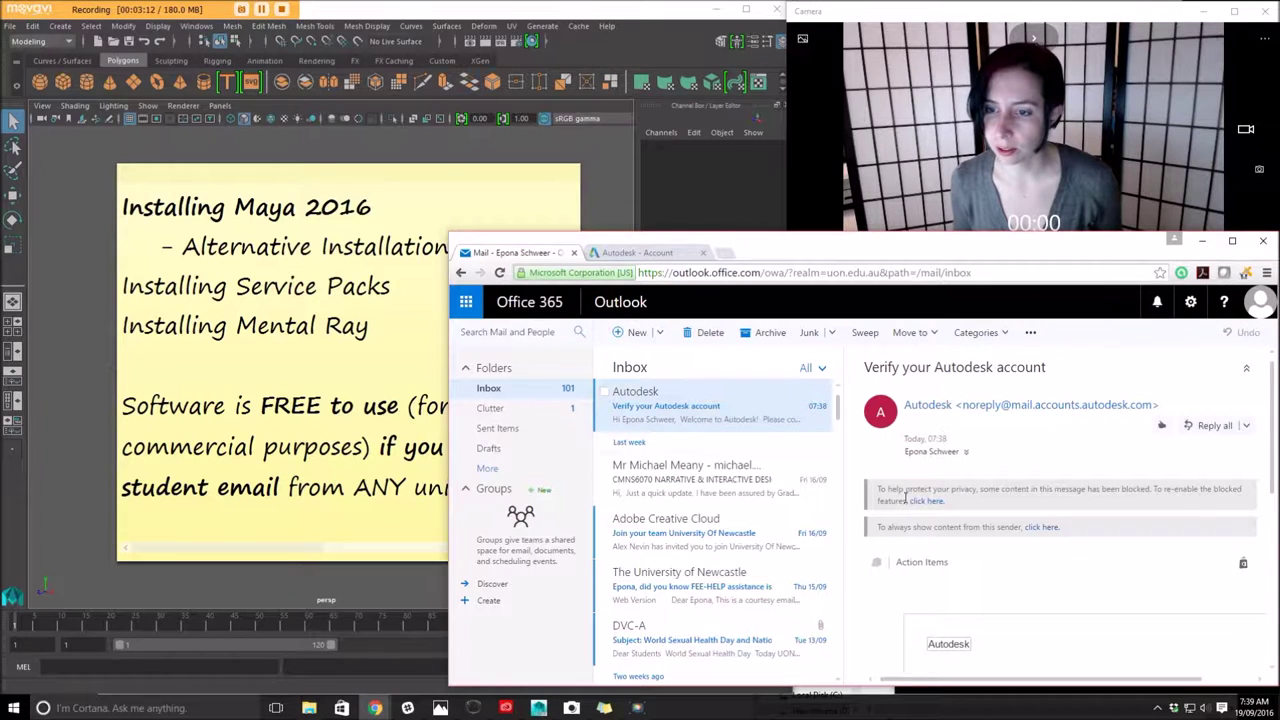
scroll(1058, 518, down, 2)
scroll(1066, 492, down, 1)
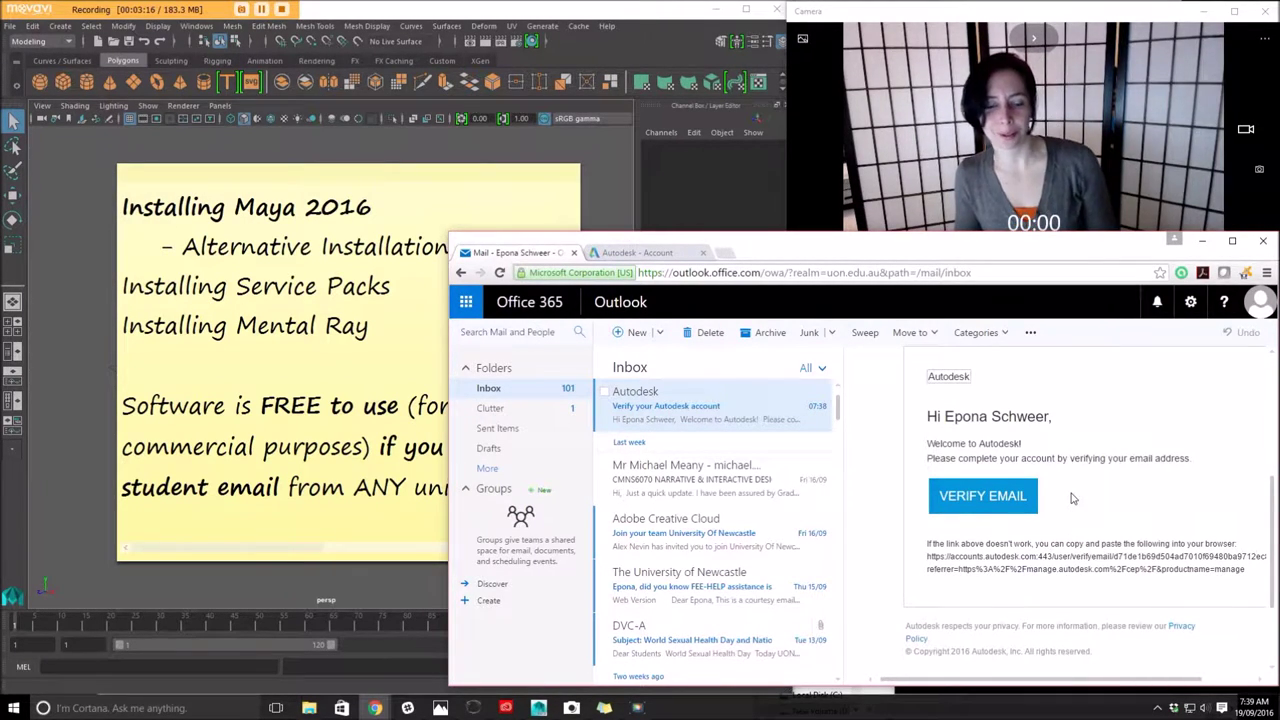
click(1010, 495)
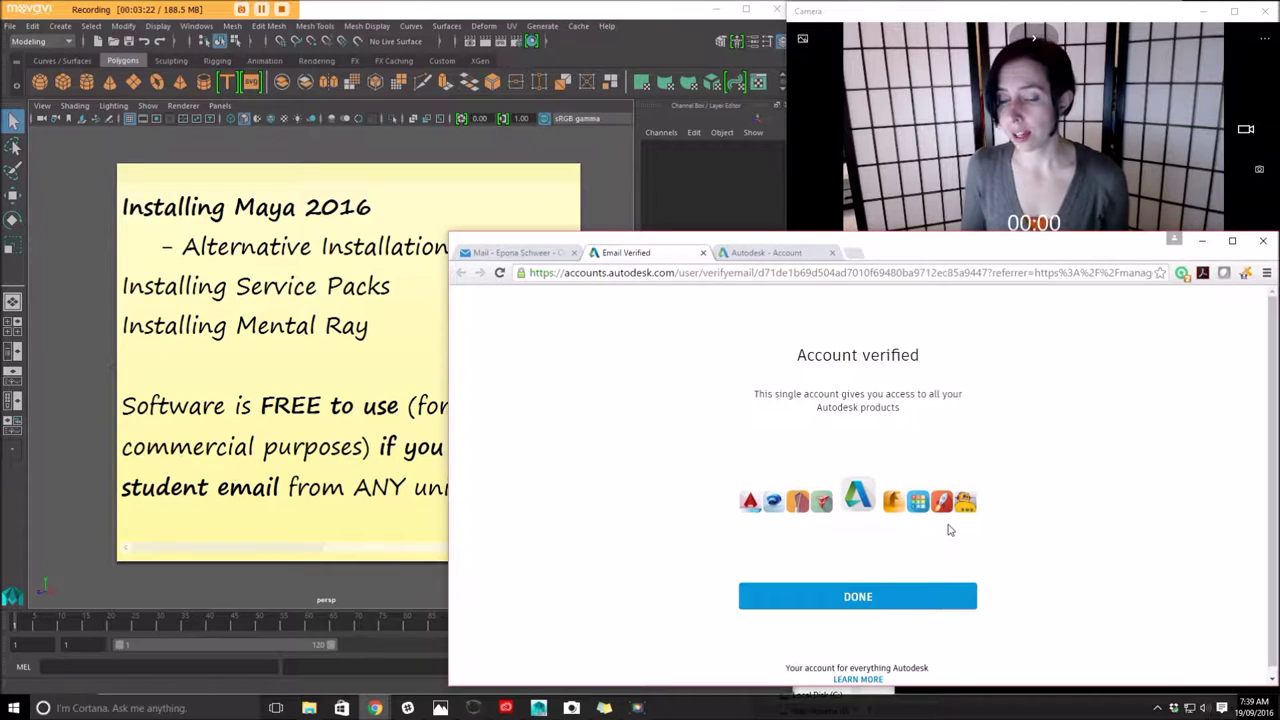
- Finish verification, close the duplicate account tab, and browse the 6 free products listed
click(903, 590)
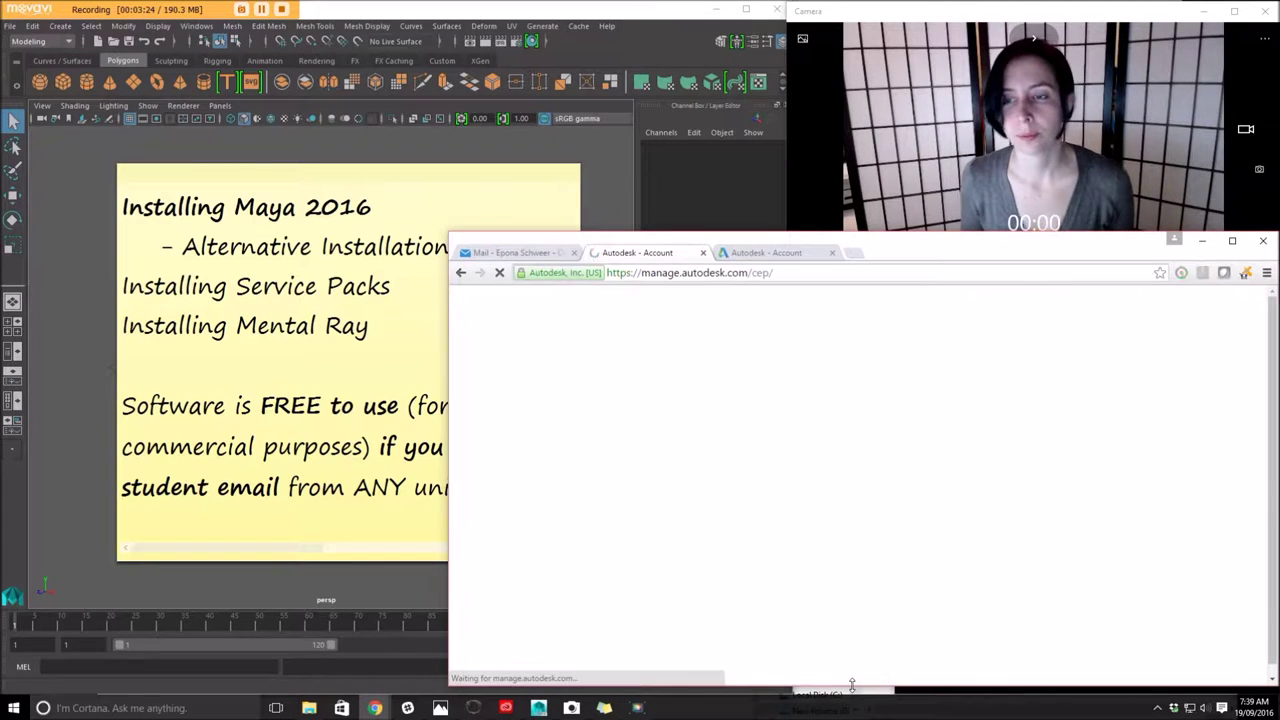
click(832, 255)
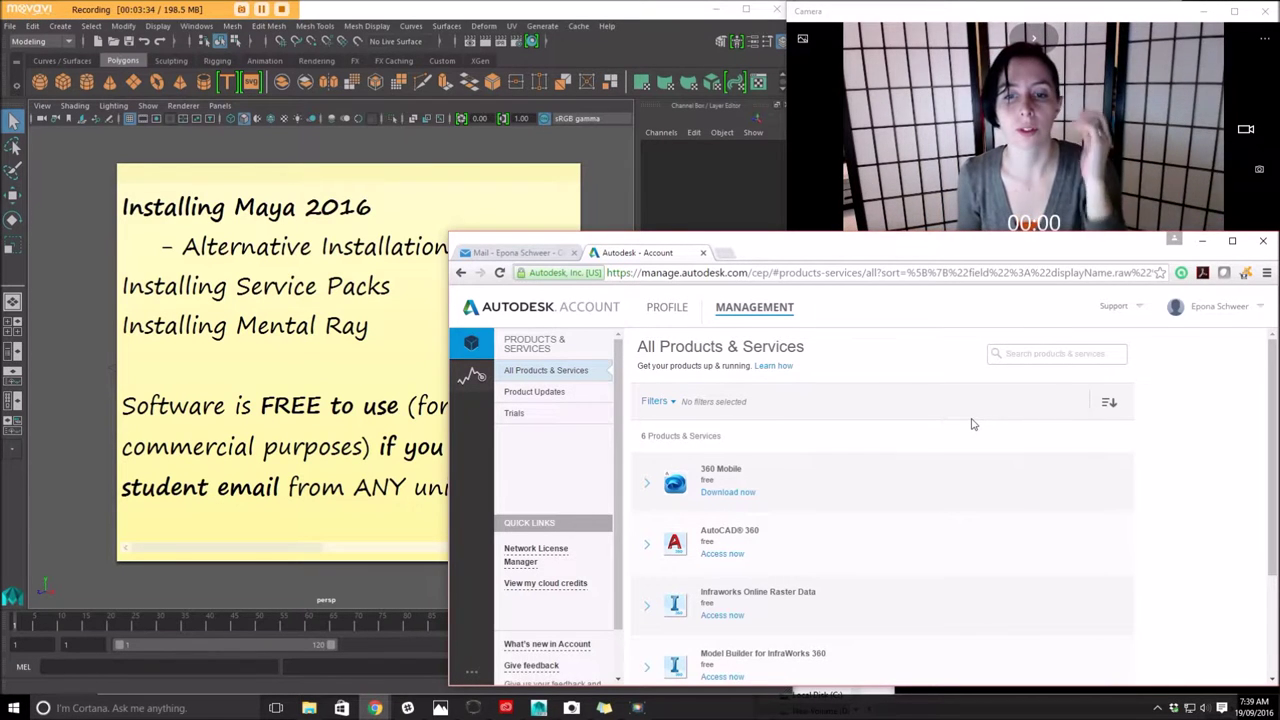
scroll(885, 481, down, 1)
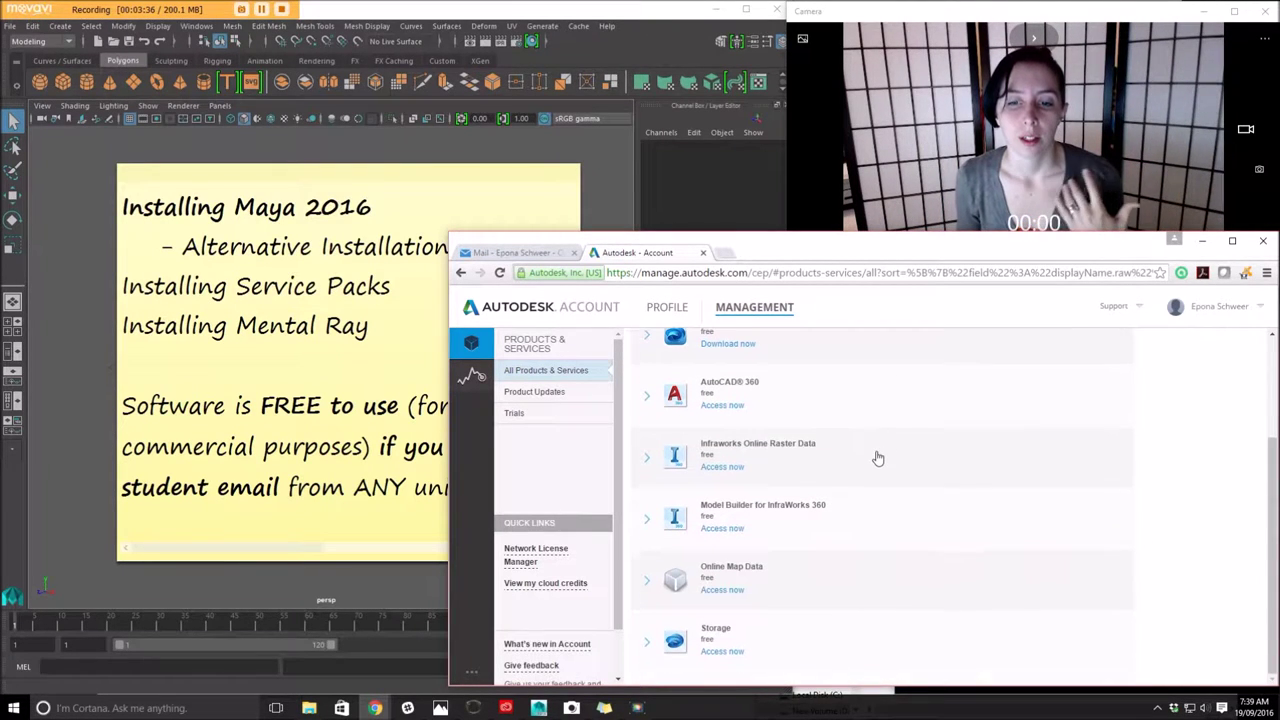
scroll(737, 472, up, 1)
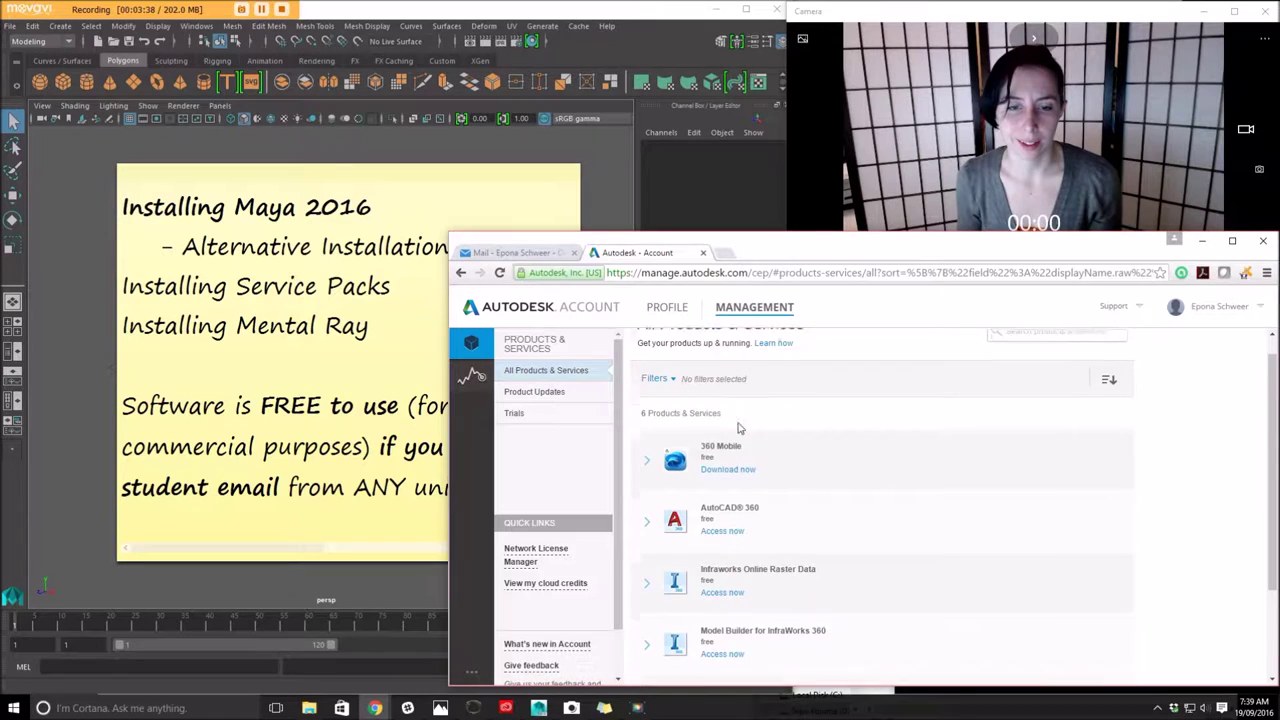
scroll(750, 435, down, 2)
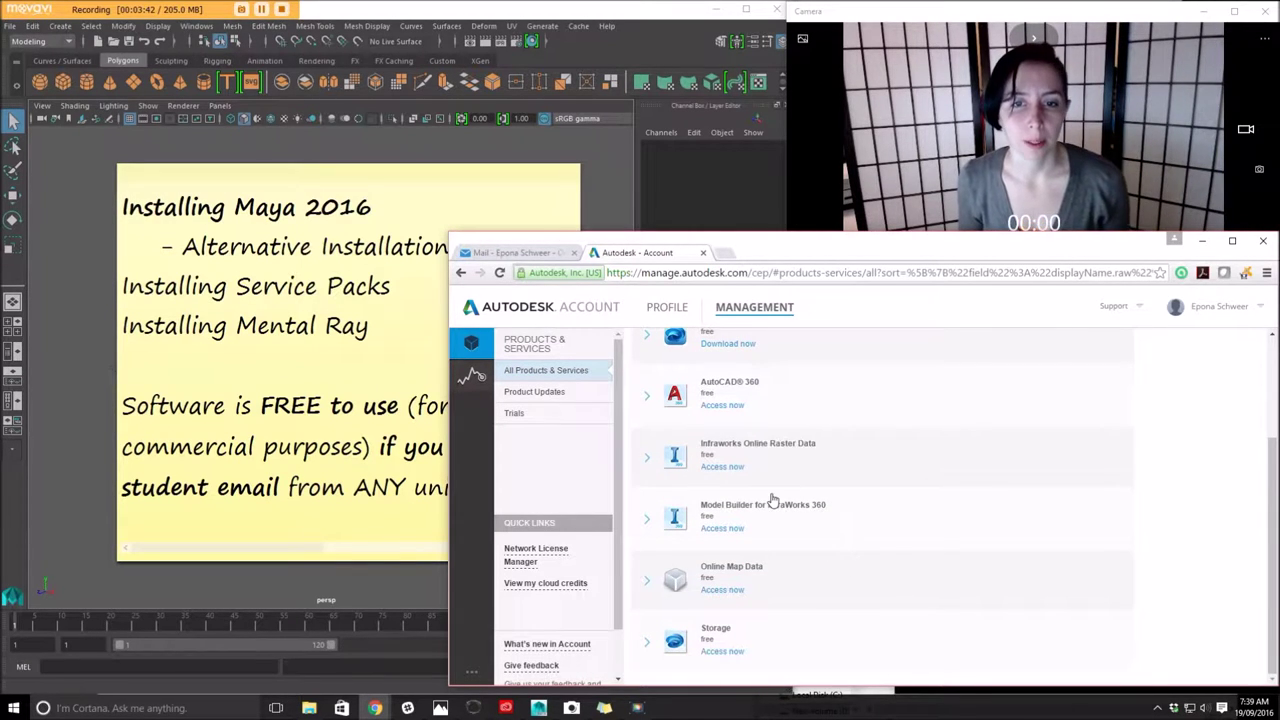
scroll(814, 491, up, 2)
scroll(816, 491, down, 3)
scroll(675, 440, up, 3)
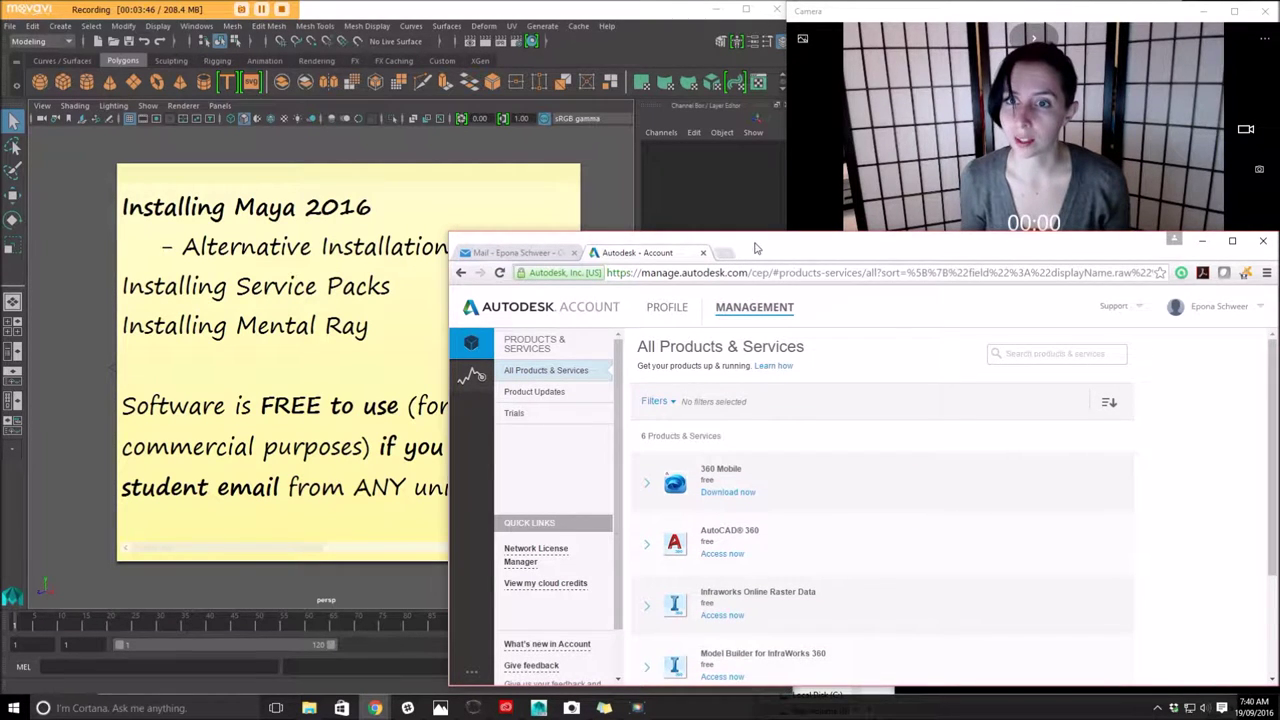
click(796, 272)
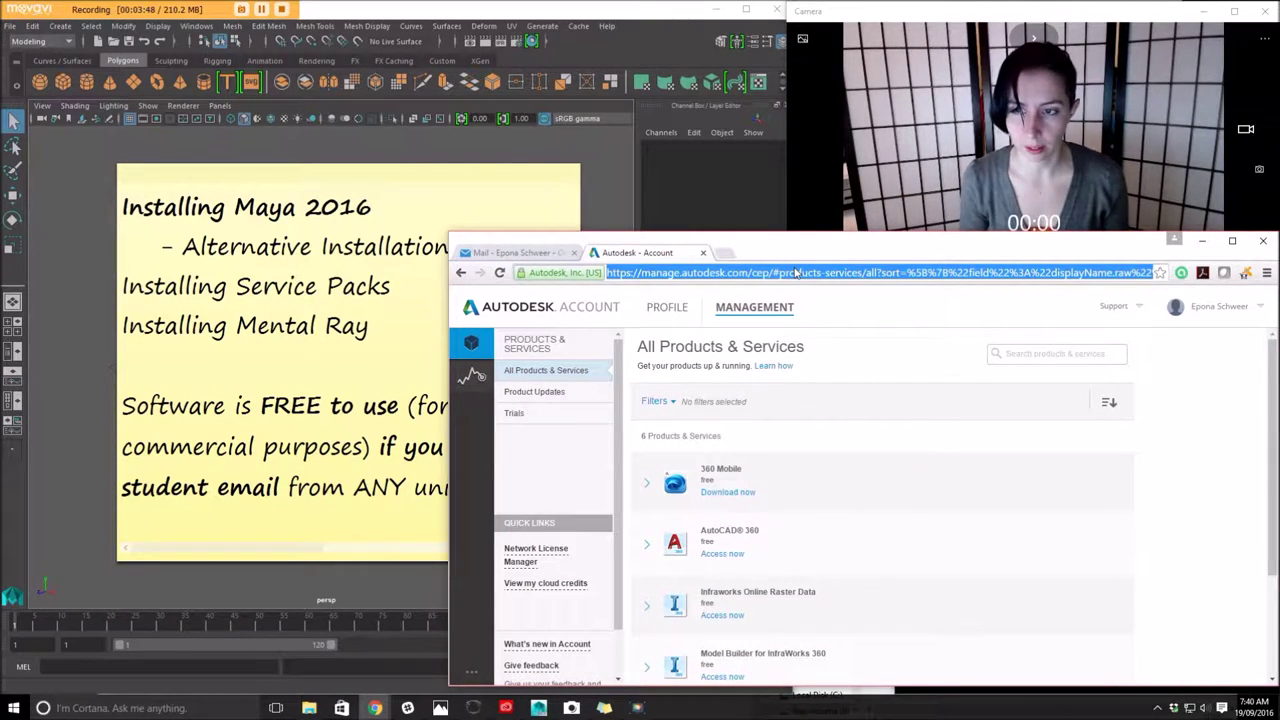
- Search 'free autodesk student license', return to Autodesk's free student software page, and dismiss the survey popup
text(free)
key(Return)
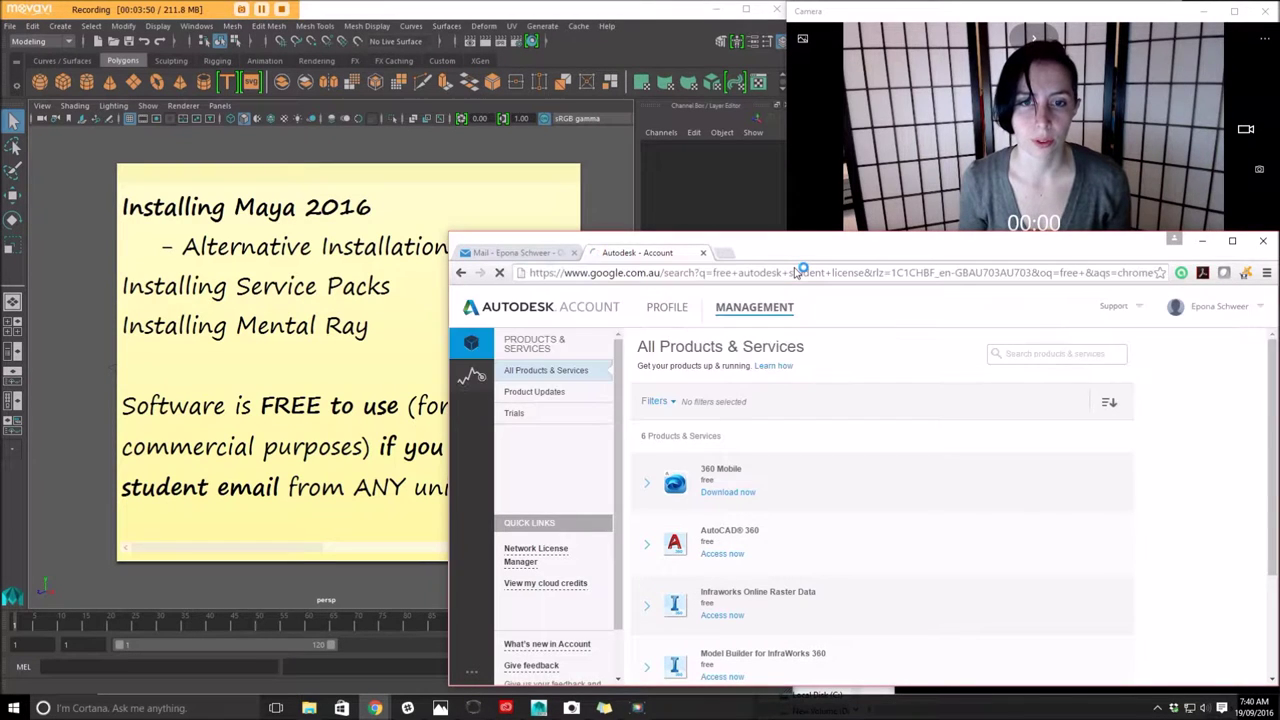
click(700, 513)
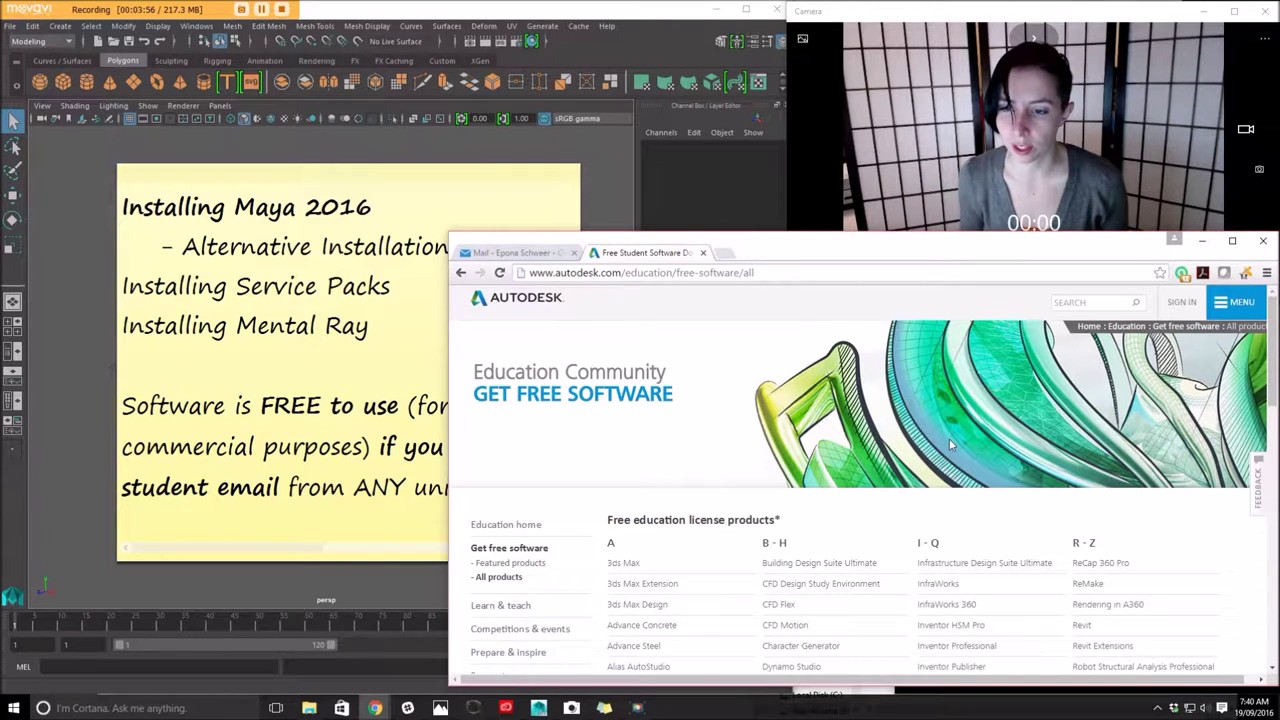
scroll(549, 423, down, 4)
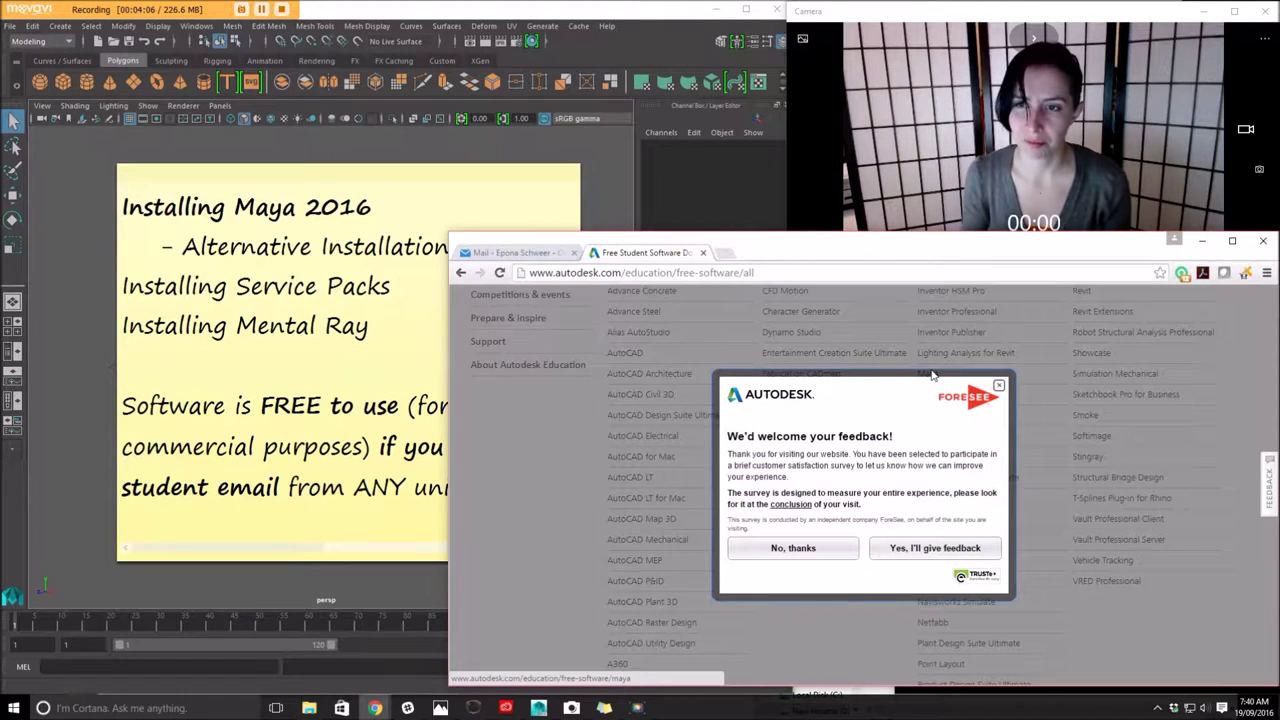
click(1000, 386)
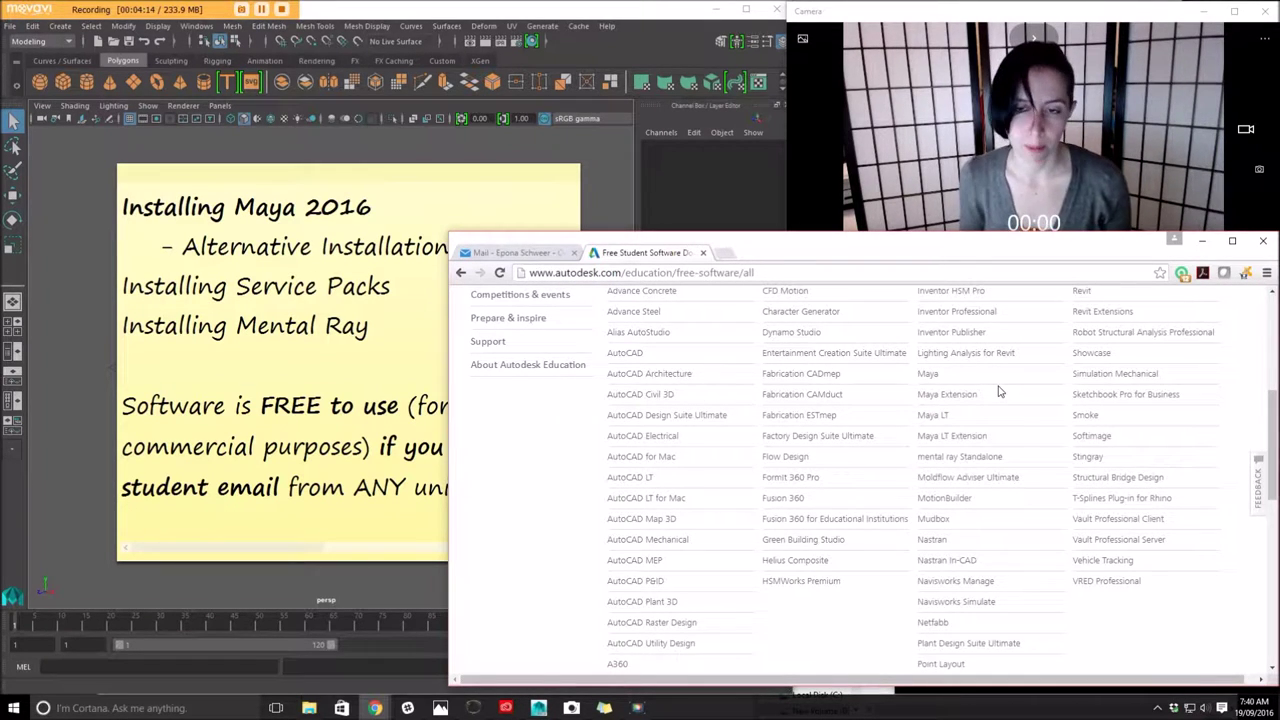
- Go to the Maya free download page and find its sign-in prompt
click(927, 373)
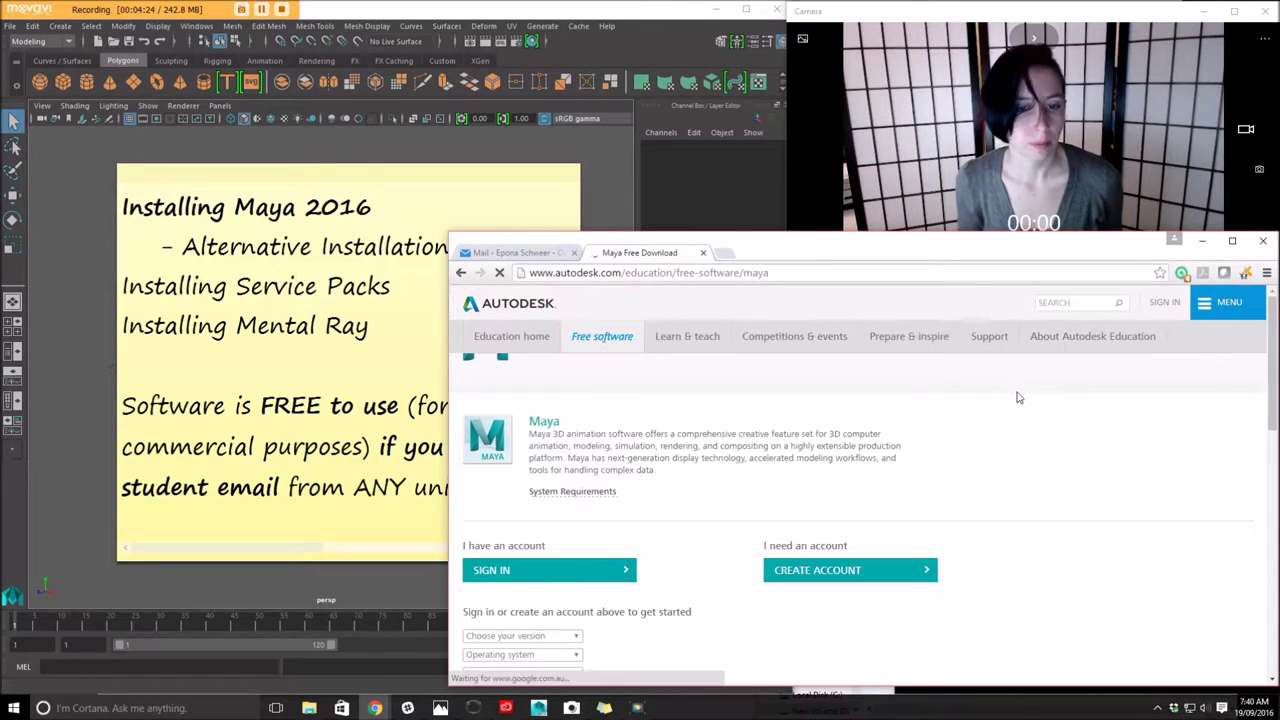
scroll(1051, 400, down, 2)
click(585, 437)
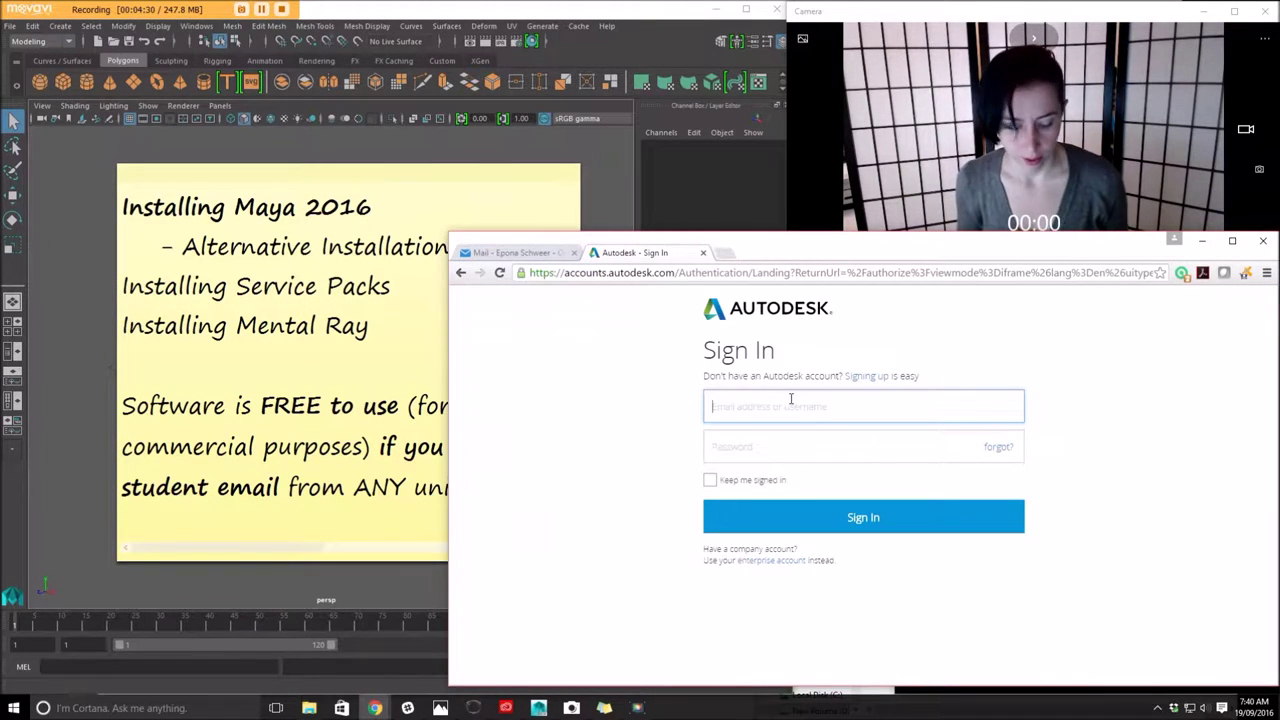
click(460, 272)
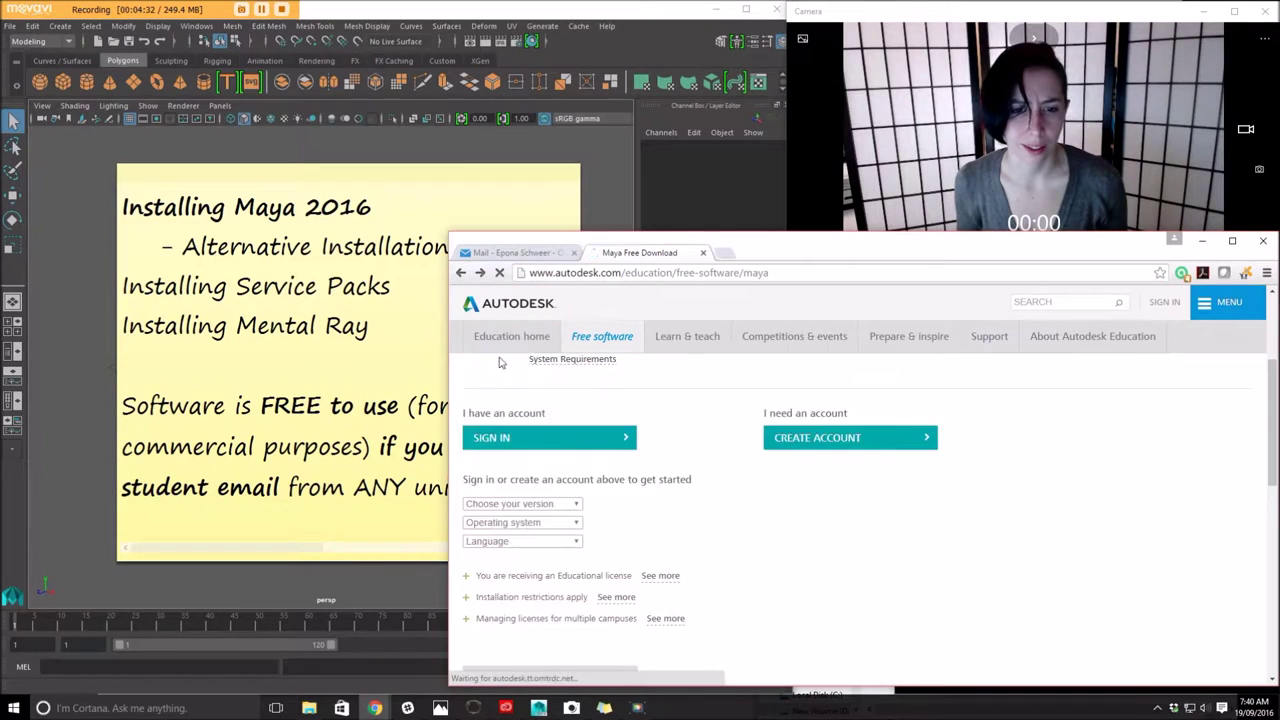
scroll(545, 440, down, 2)
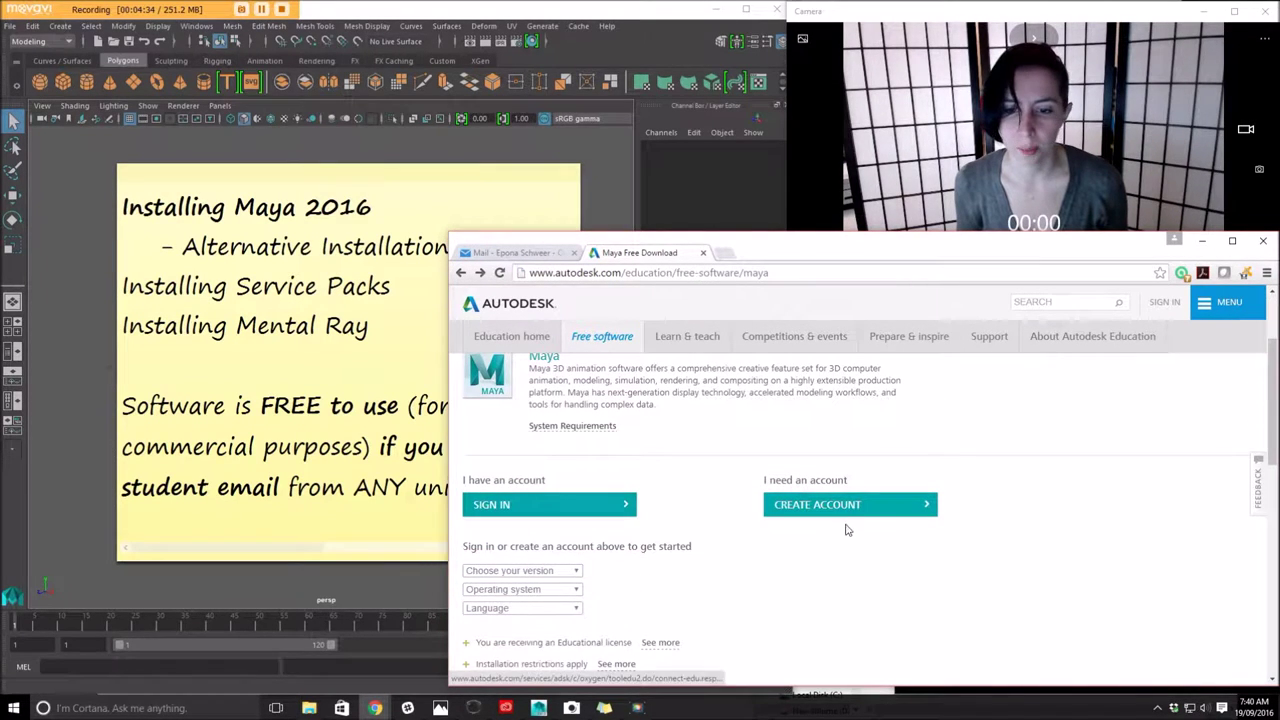
scroll(836, 569, down, 1)
- Sign in to Autodesk with the account e-mail and password
click(820, 440)
click(771, 449)
text(•)
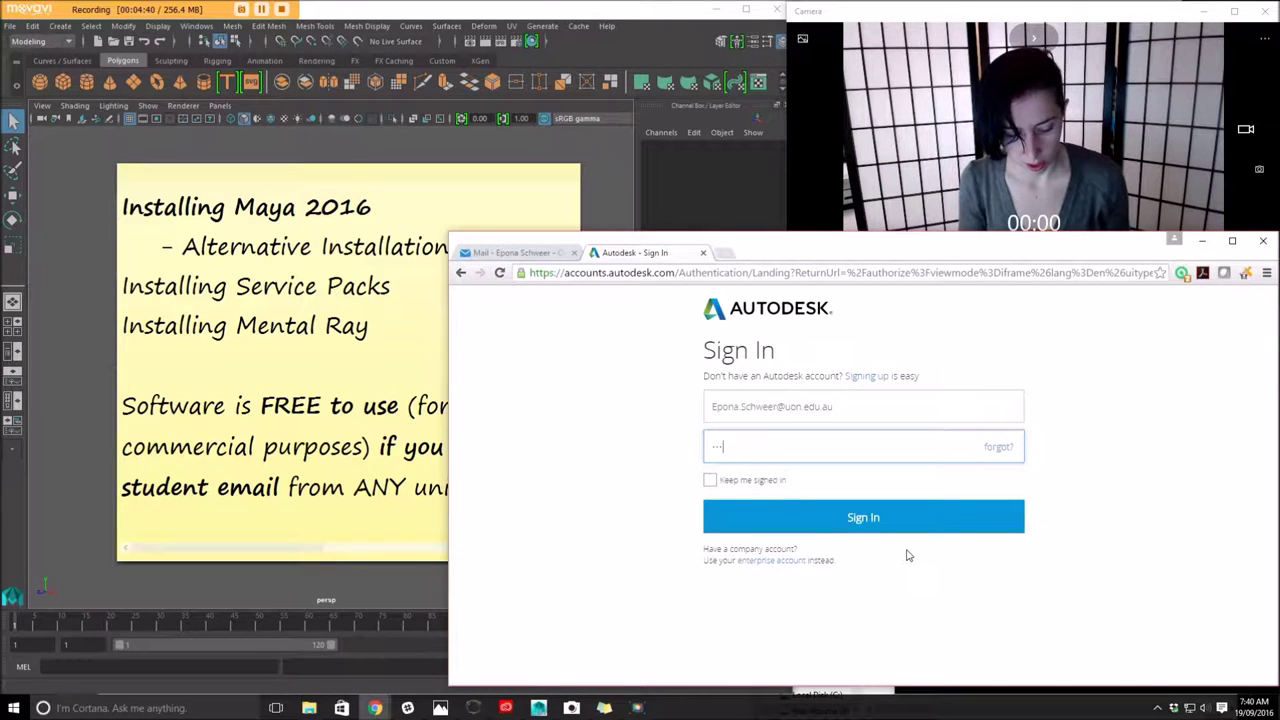
text(•)
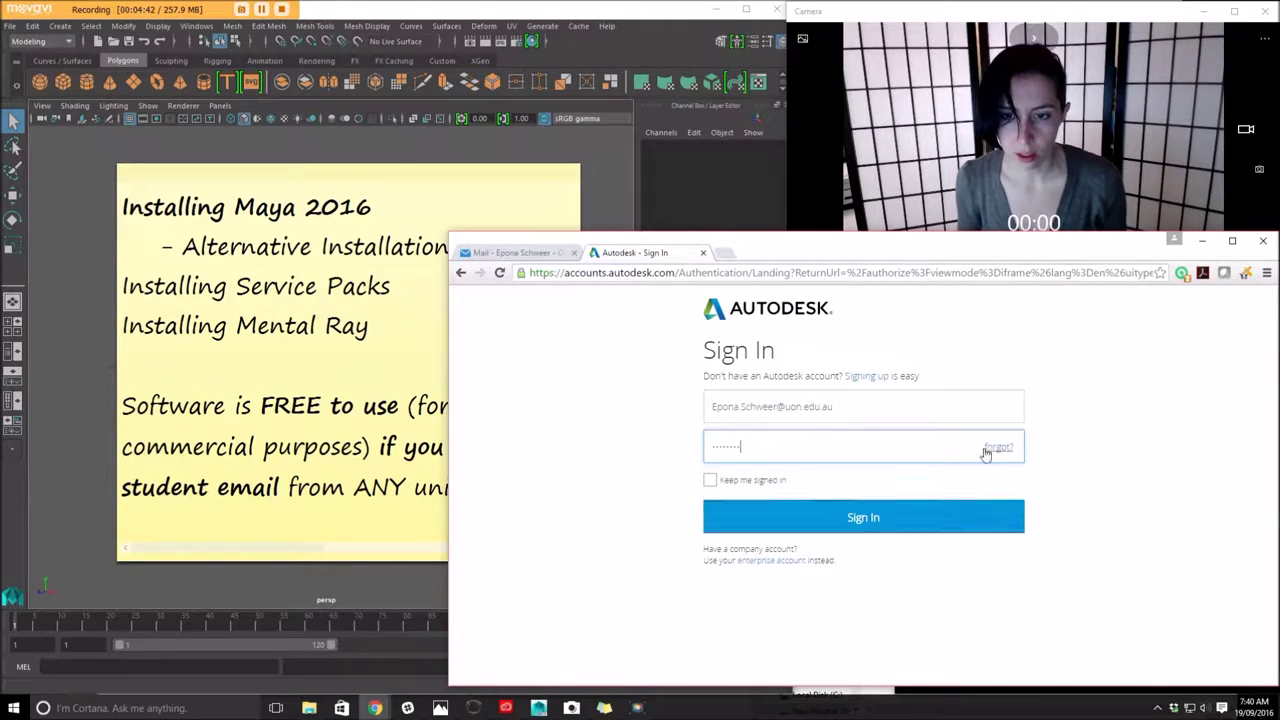
click(831, 514)
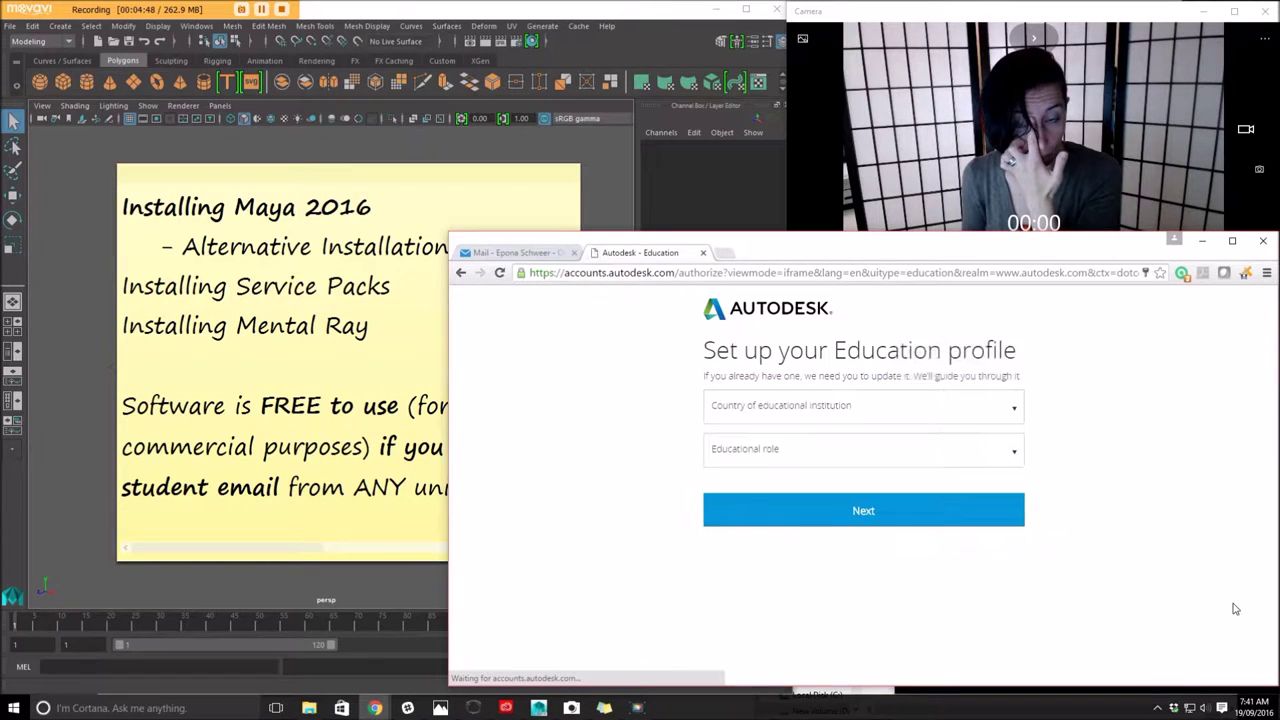
- Decline the browser's save-password prompt and choose Australia as the country
click(1137, 366)
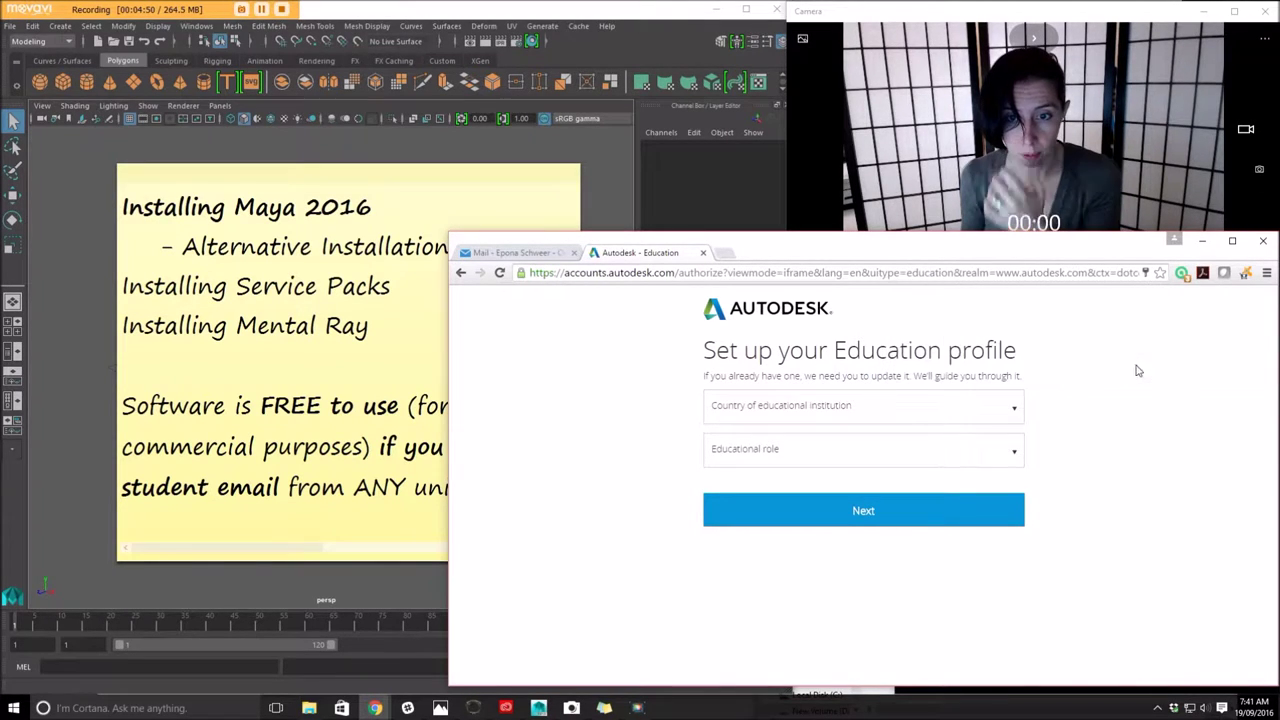
click(869, 418)
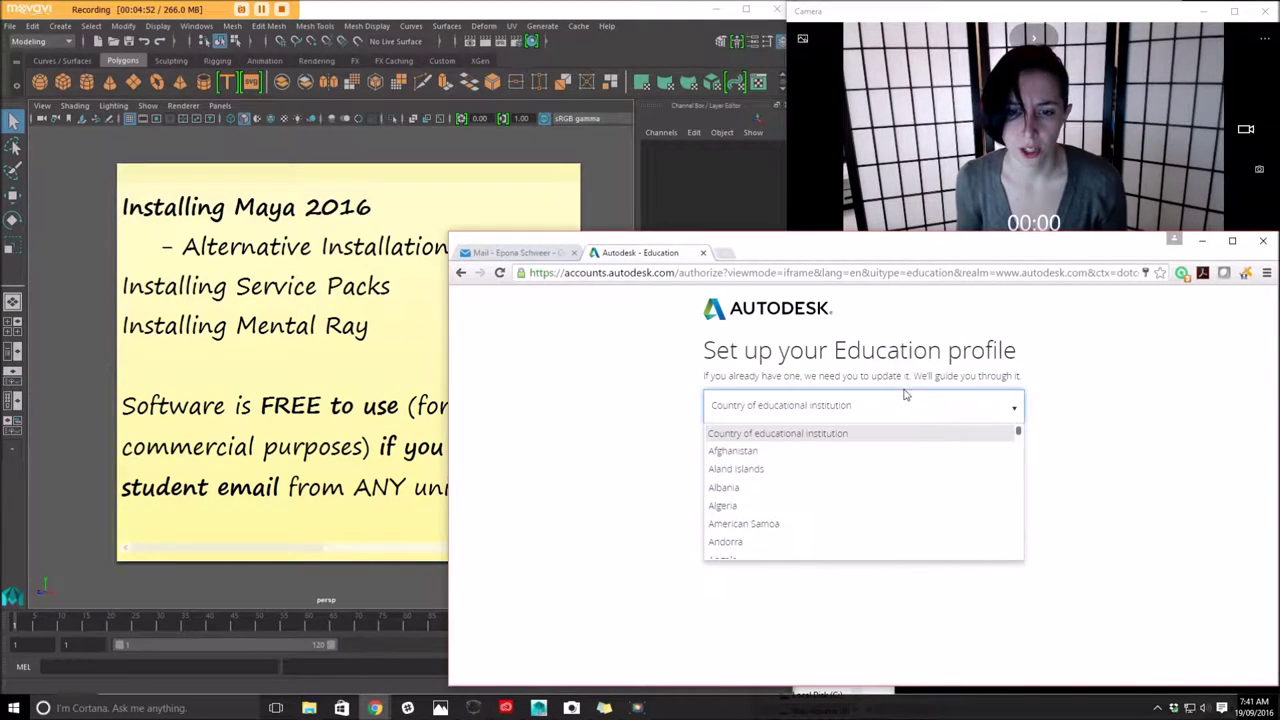
click(872, 414)
click(872, 414)
scroll(820, 483, down, 4)
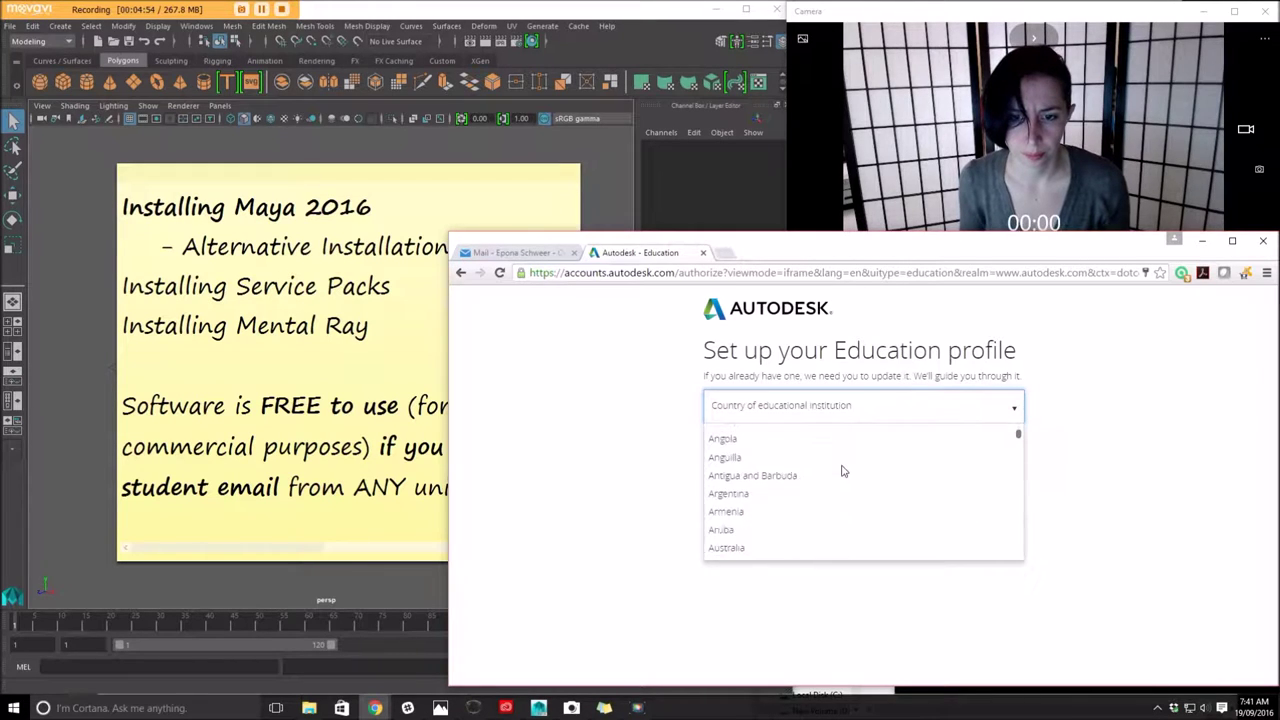
click(778, 469)
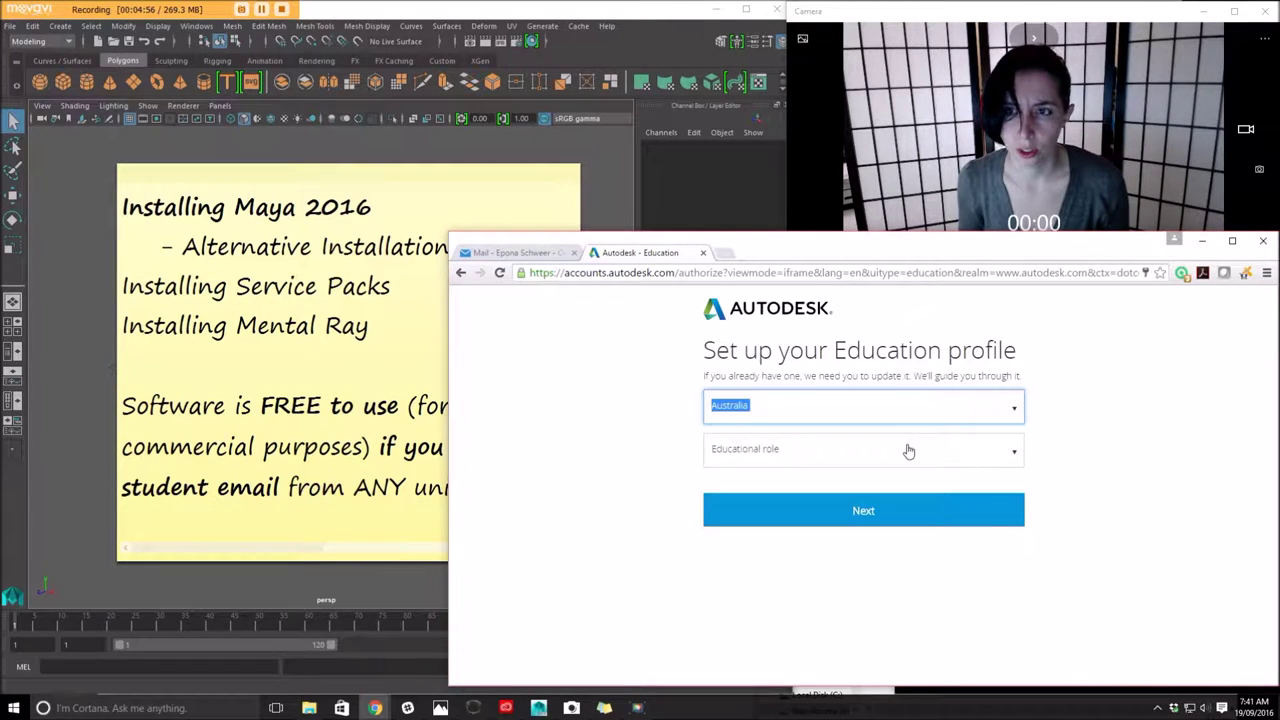
- Set the educational role to Student and fill in the date of birth
click(902, 442)
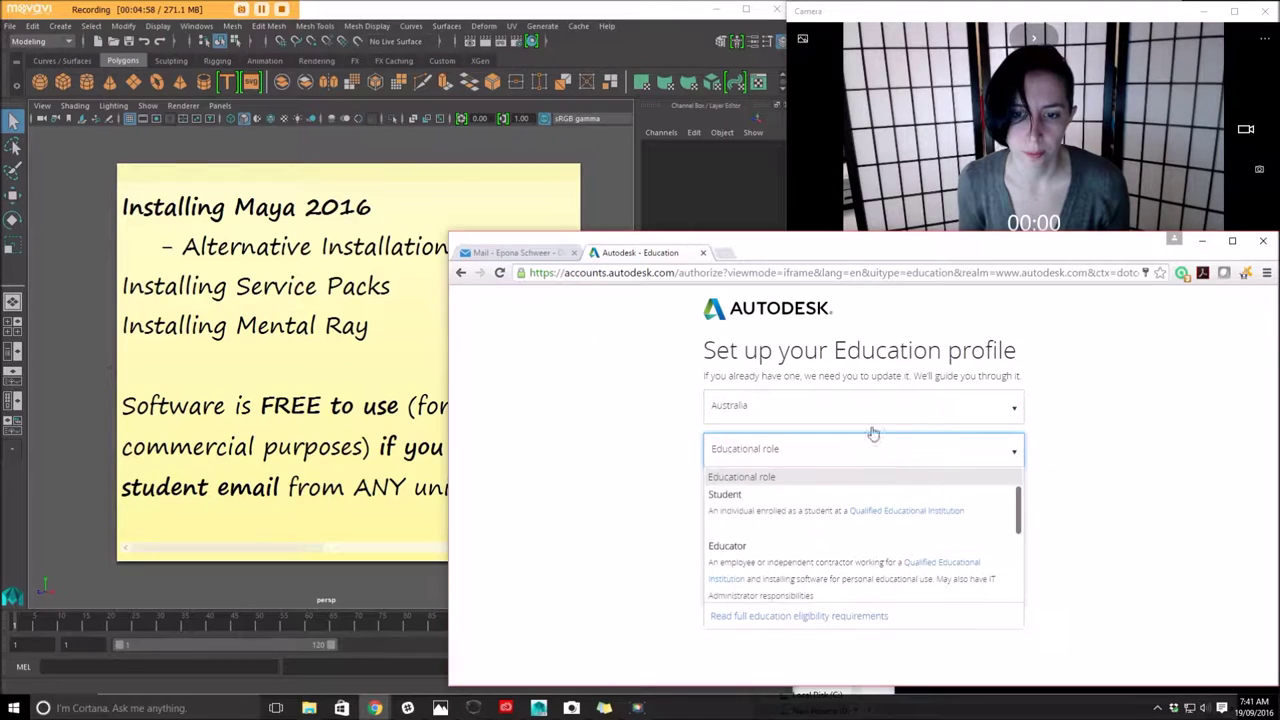
click(755, 513)
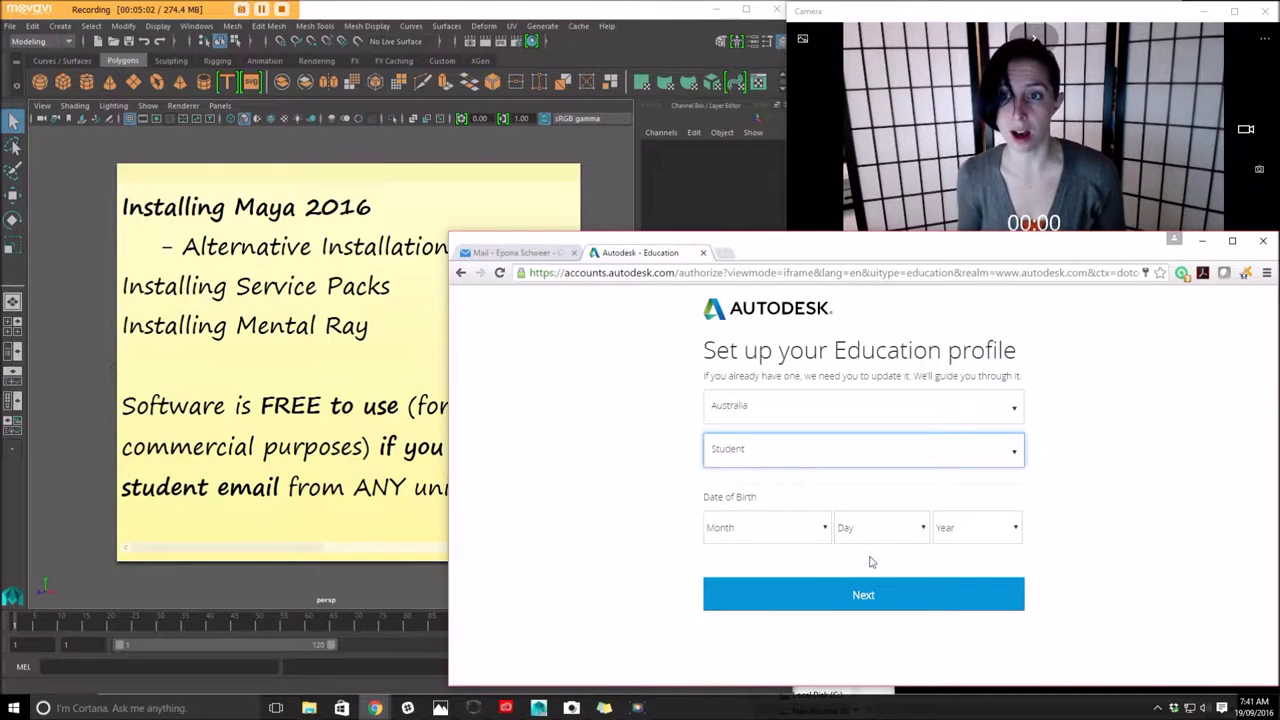
click(819, 530)
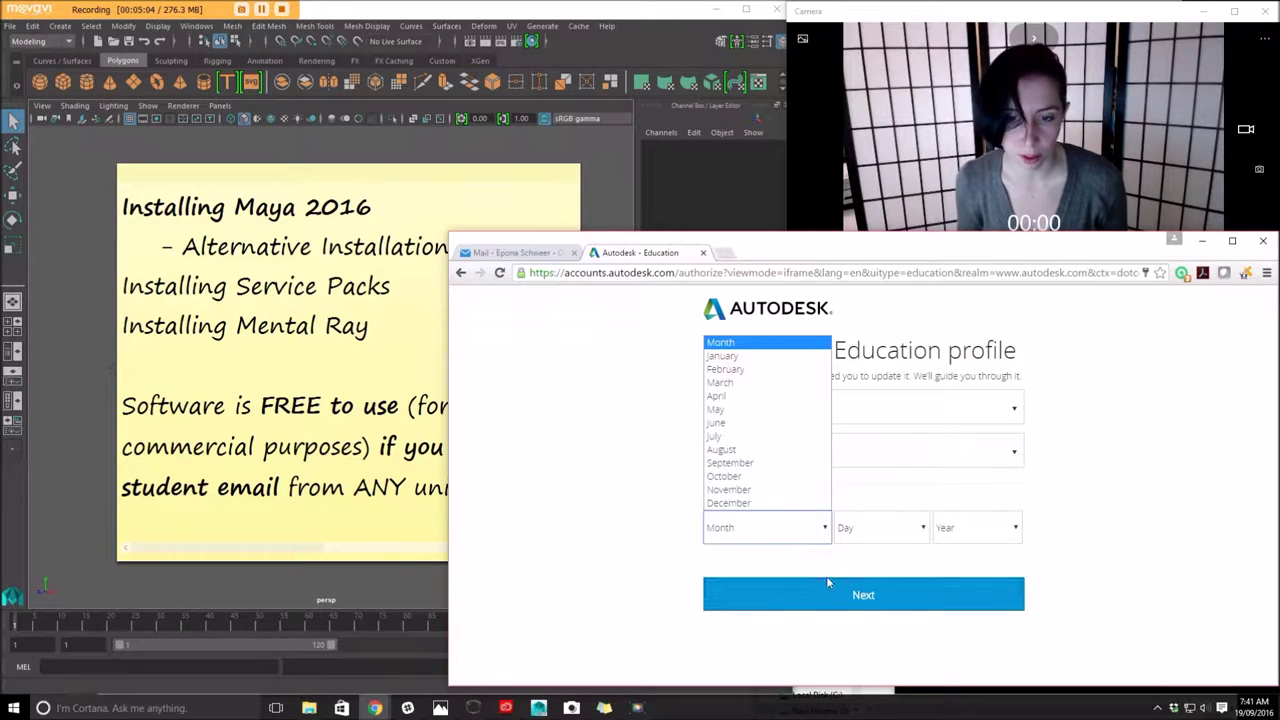
click(697, 583)
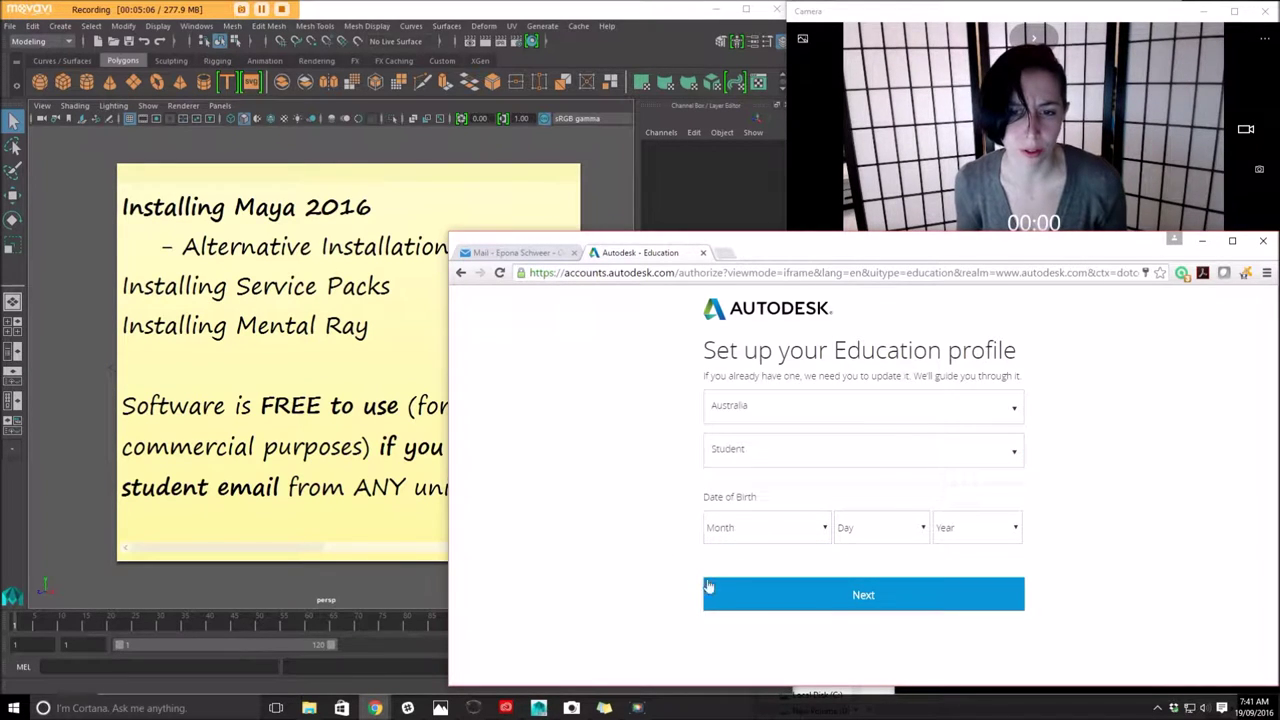
click(741, 526)
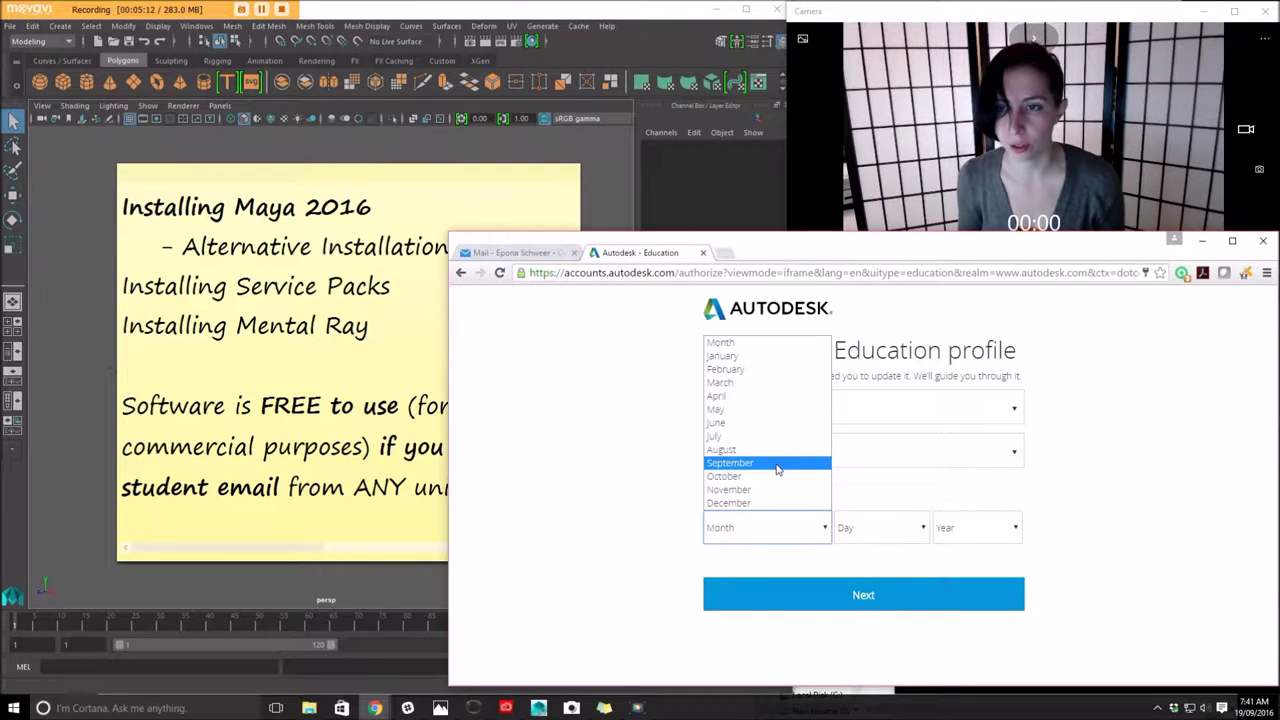
click(645, 523)
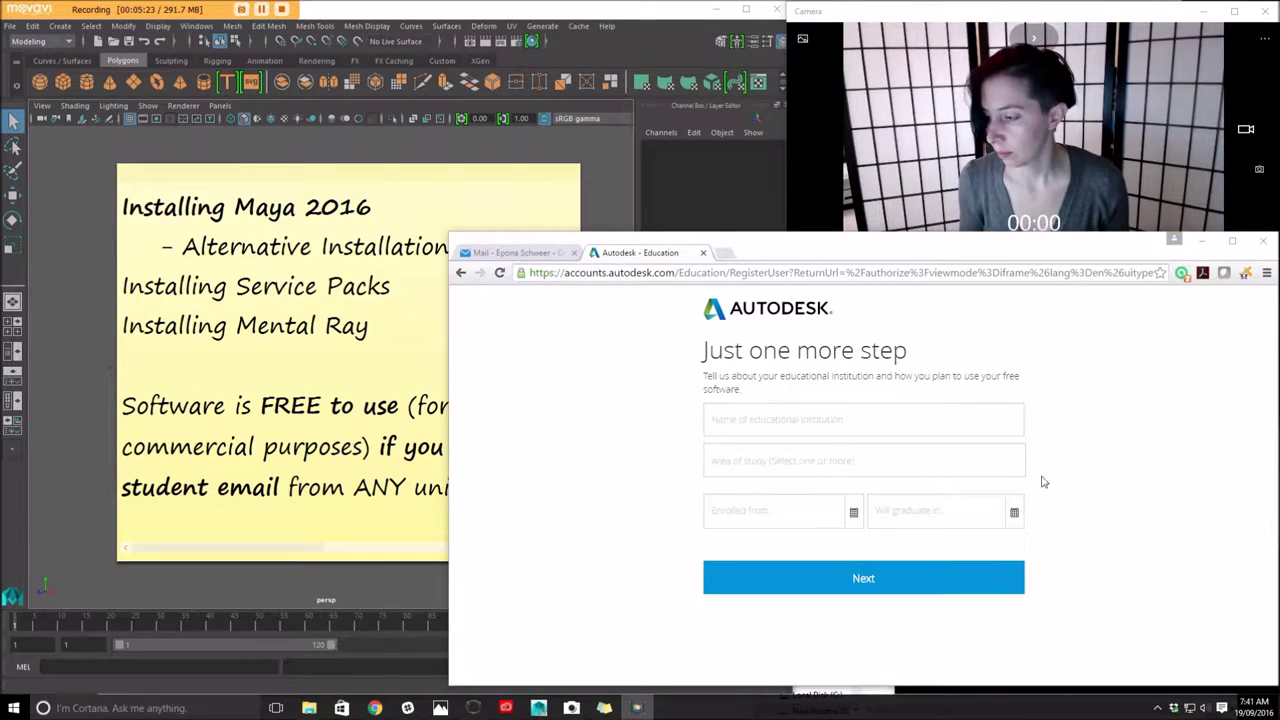
- Enter The University of Newcastle as institution and Media & Entertainment as area of study
click(848, 418)
text(University of Newcas)
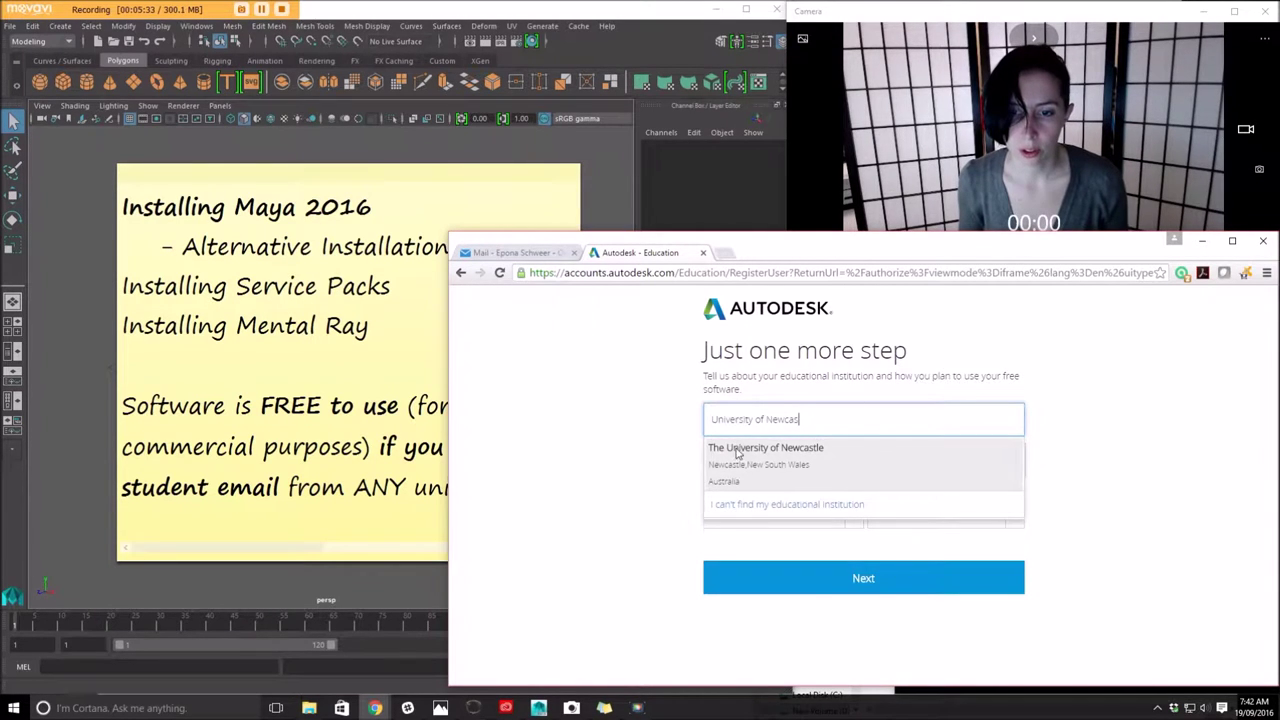
click(740, 458)
click(865, 466)
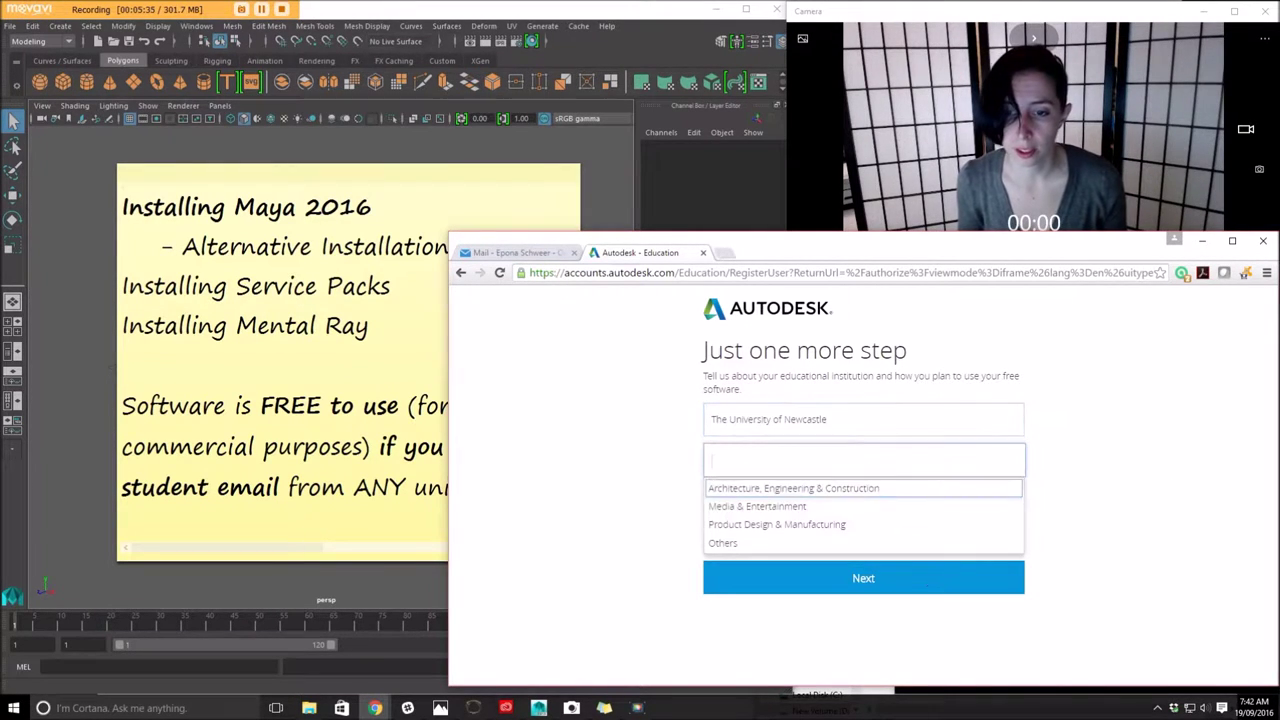
key(Down)
key(Down)
key(Down)
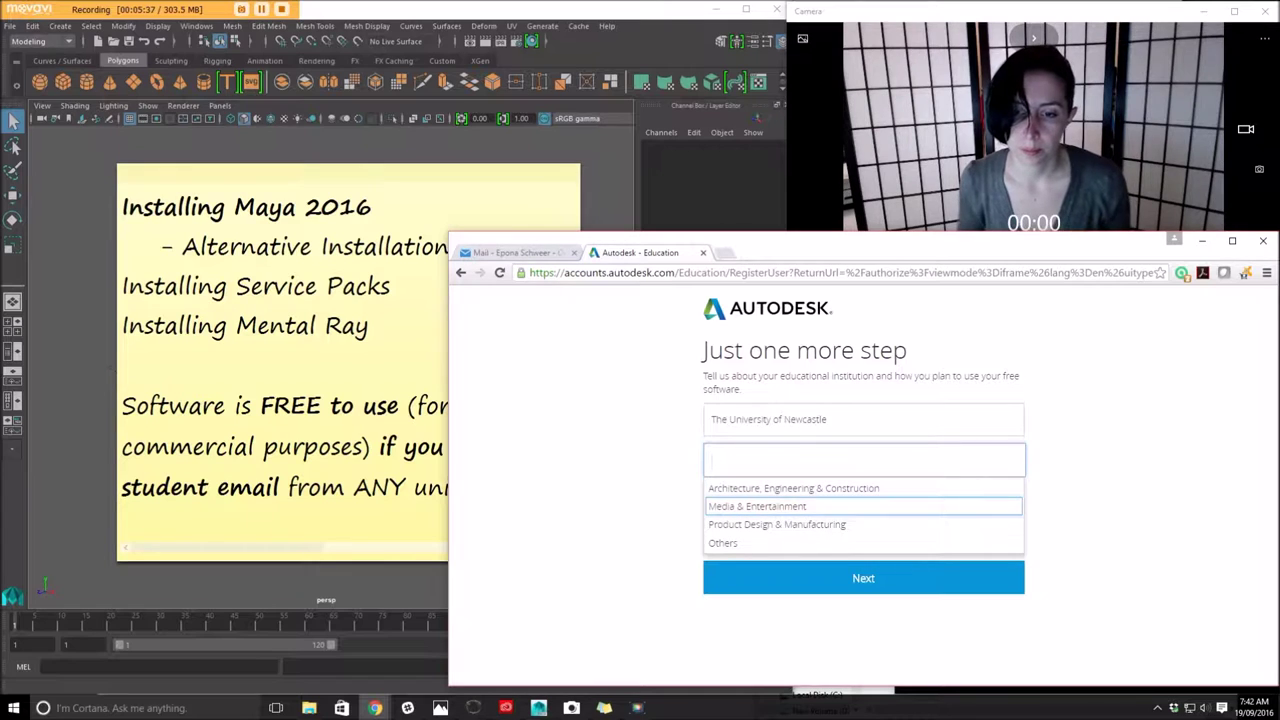
key(Up)
key(Up)
key(Return)
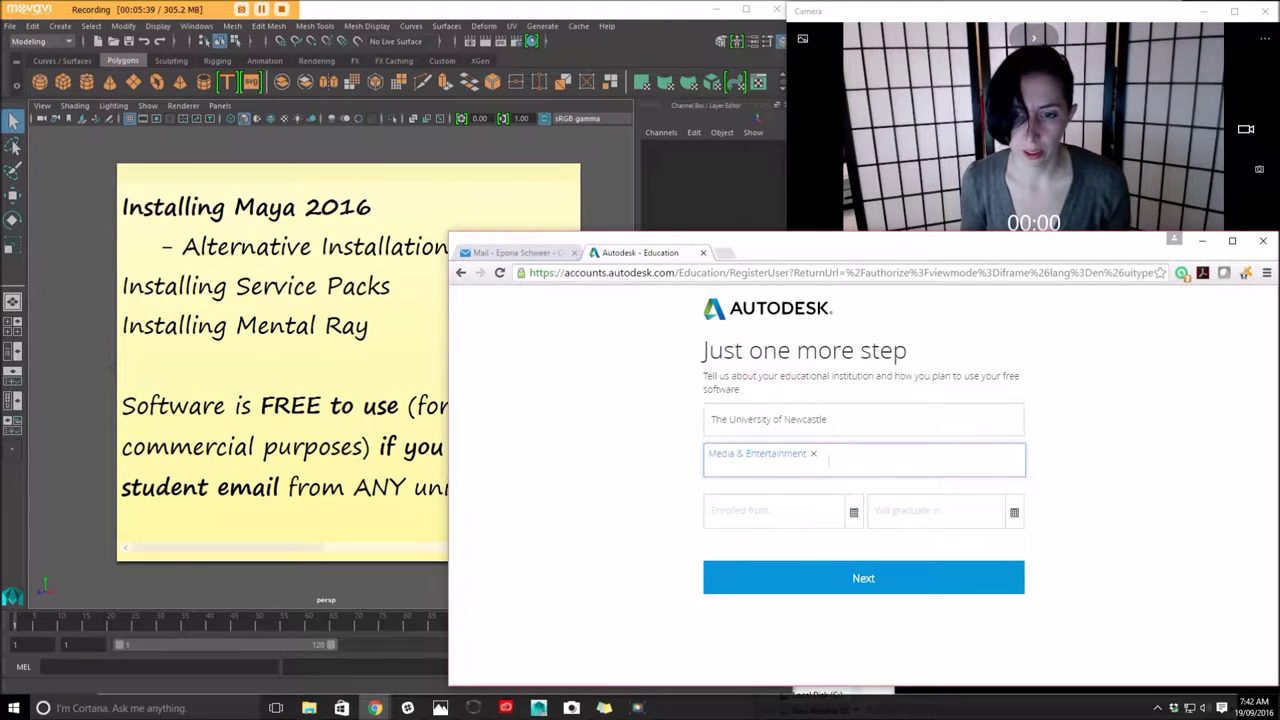
- Set enrolment to January 2016 and graduation to January 2018, then submit the details
click(853, 515)
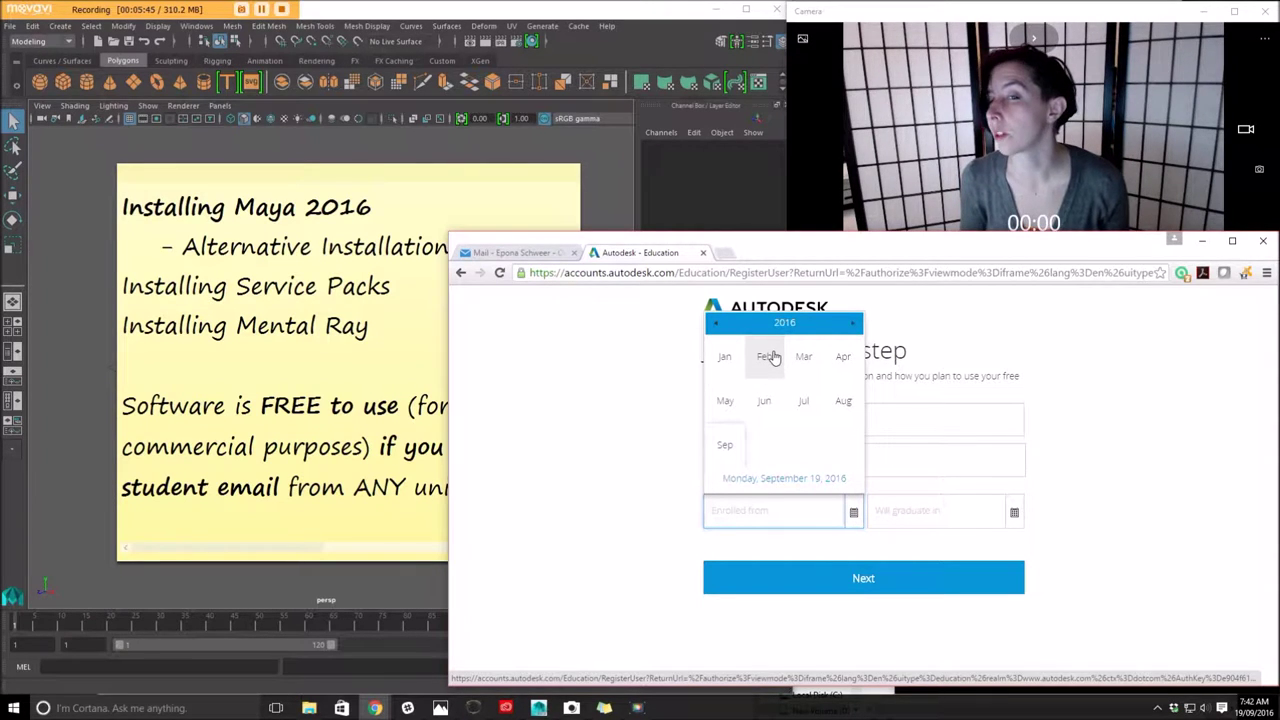
click(734, 367)
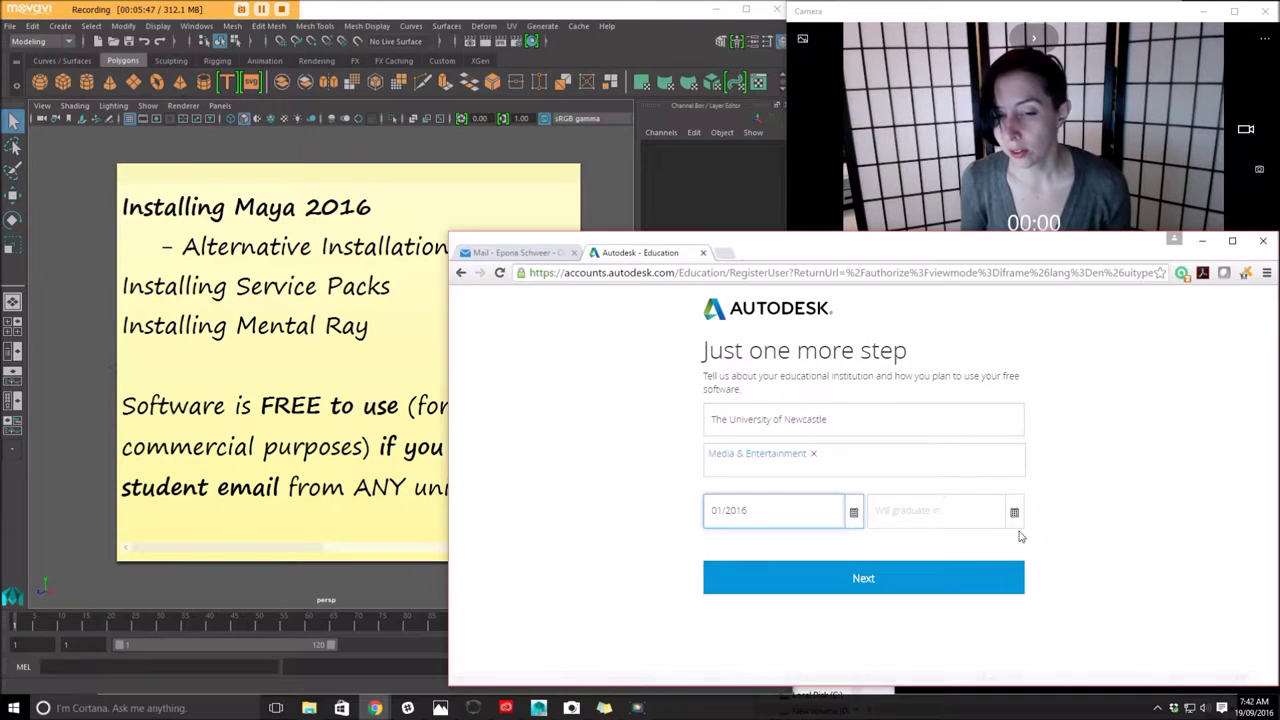
click(1016, 516)
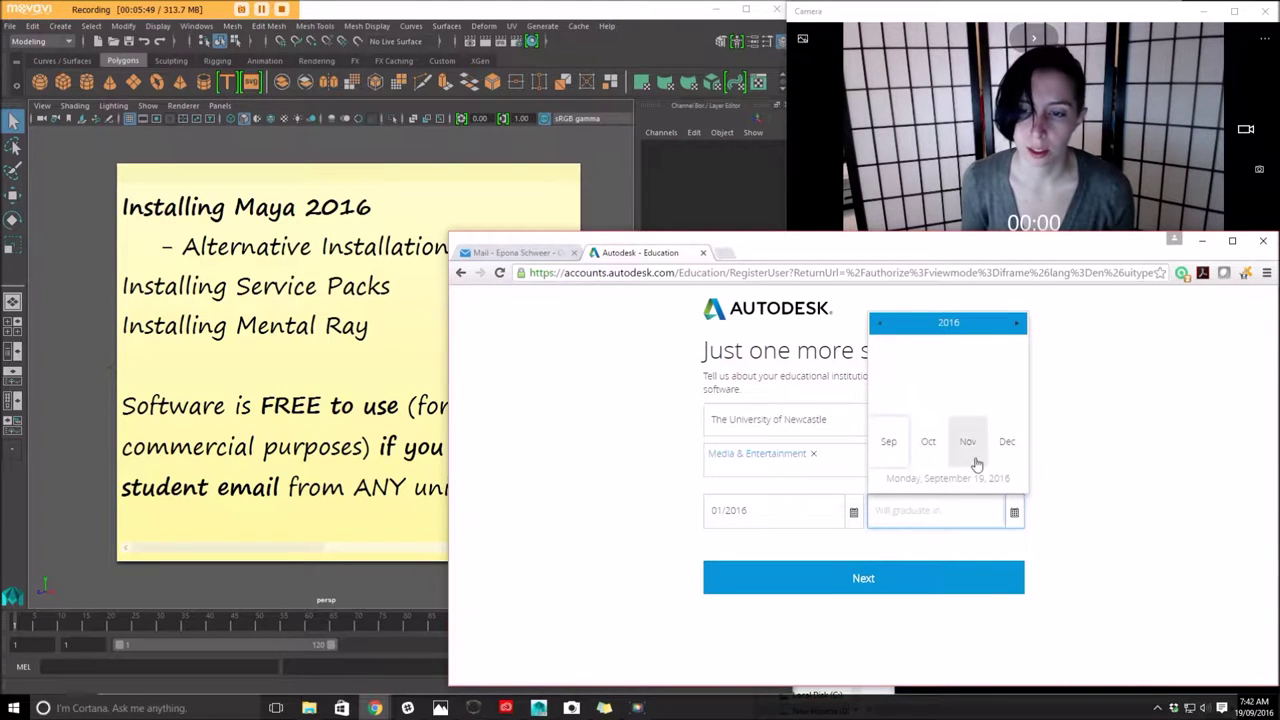
click(1016, 322)
click(1016, 322)
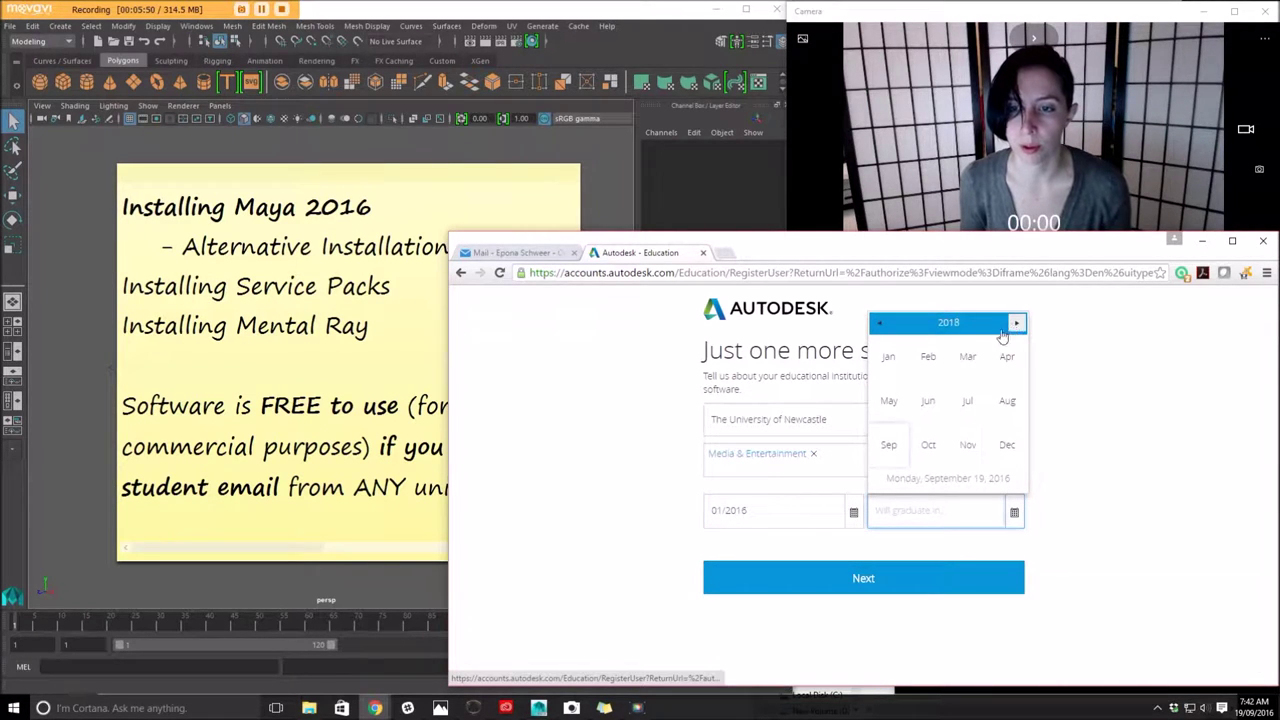
click(884, 360)
click(852, 580)
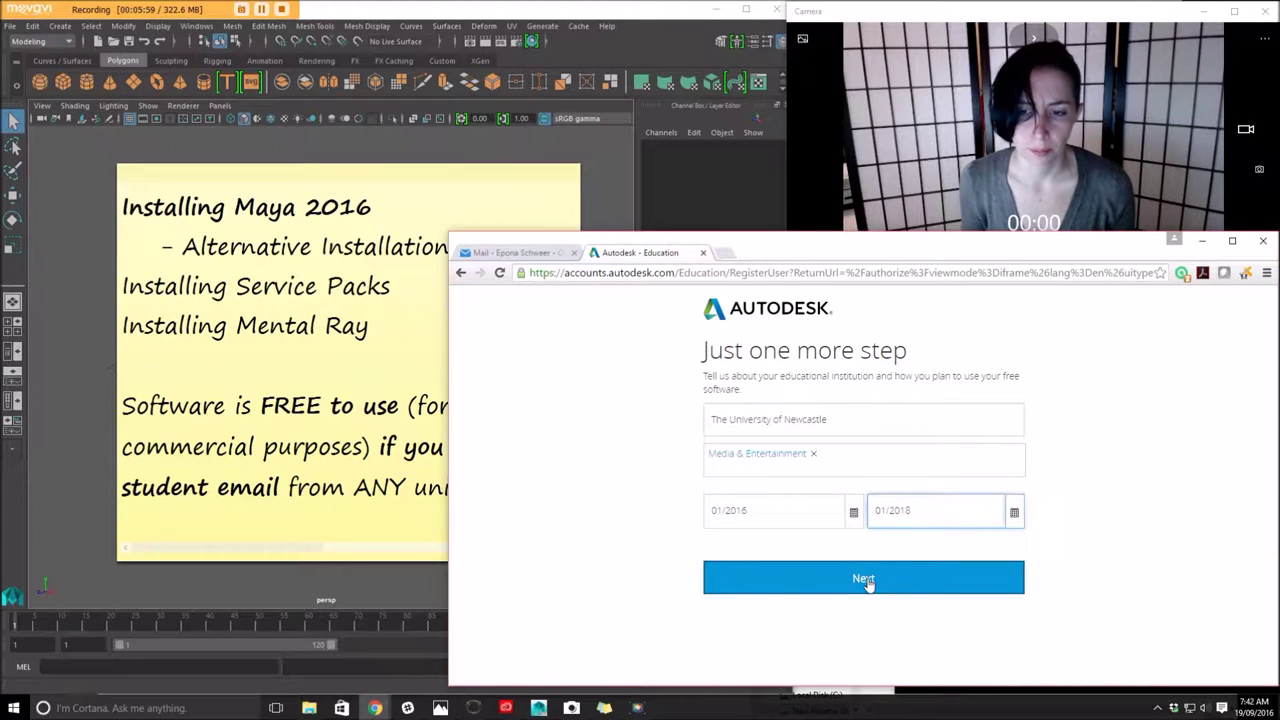
click(865, 583)
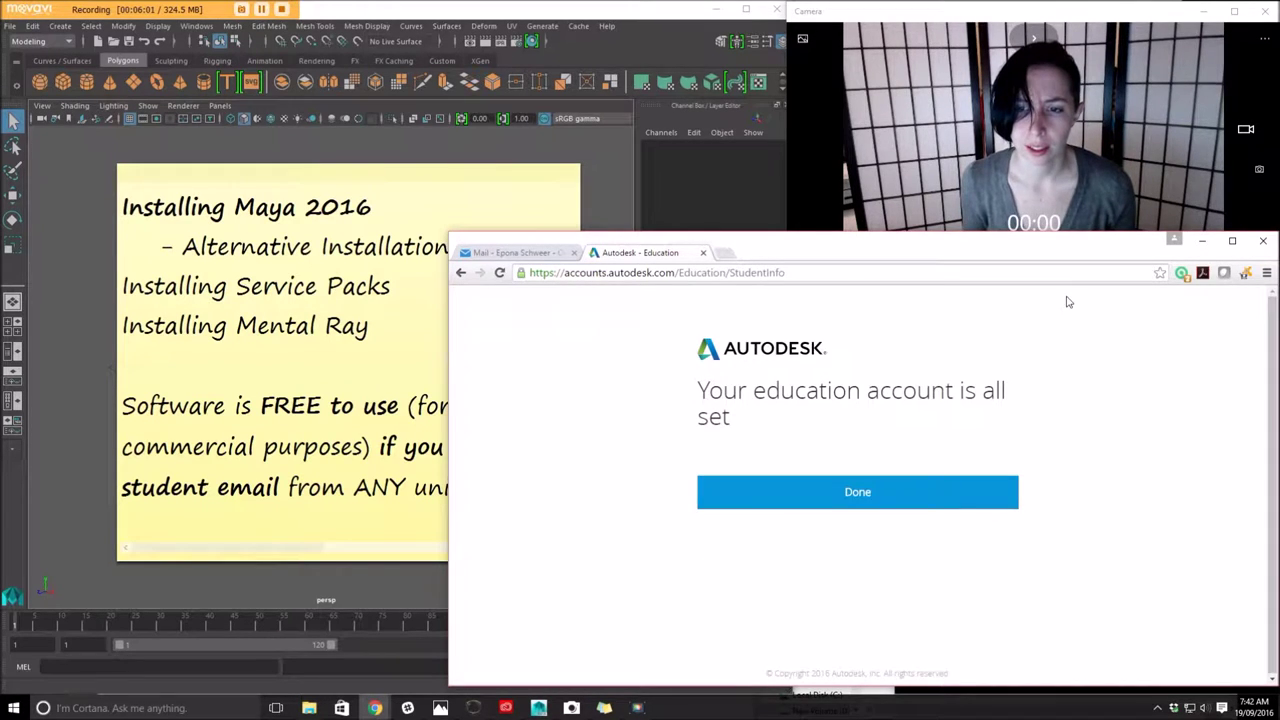
- Finish the education setup and agree to the Terms of Service to continue
click(885, 498)
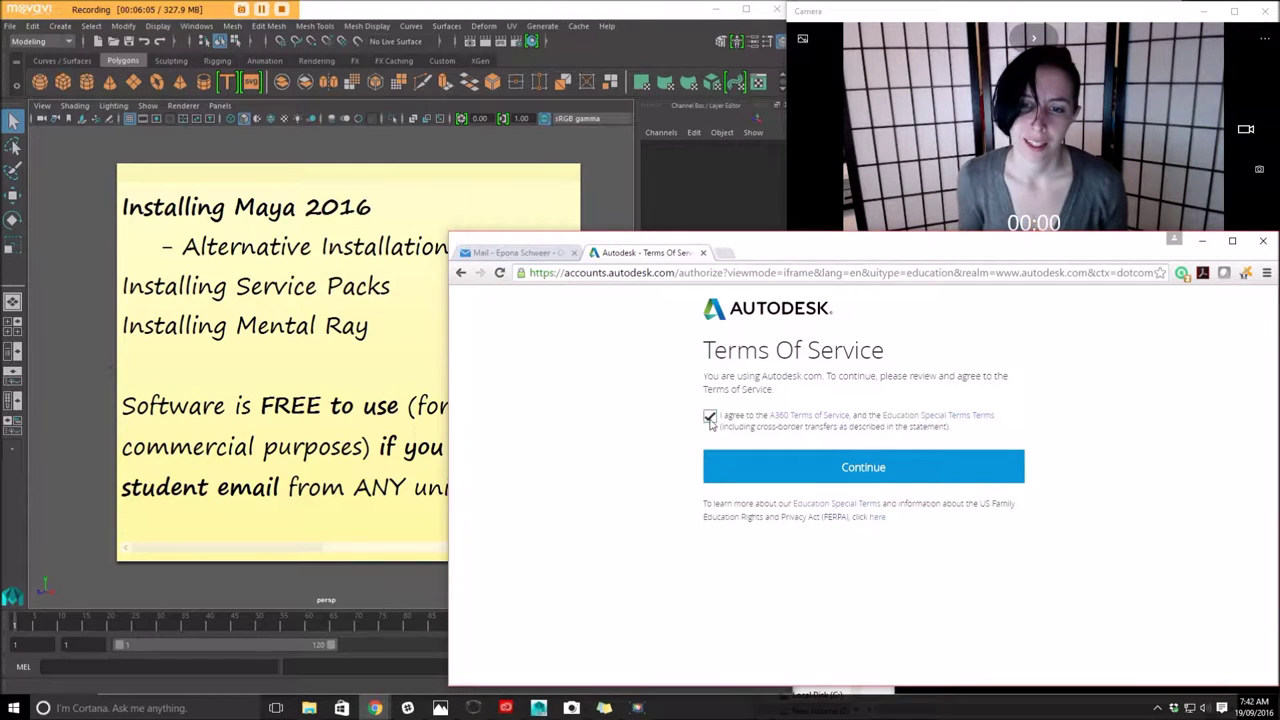
click(870, 478)
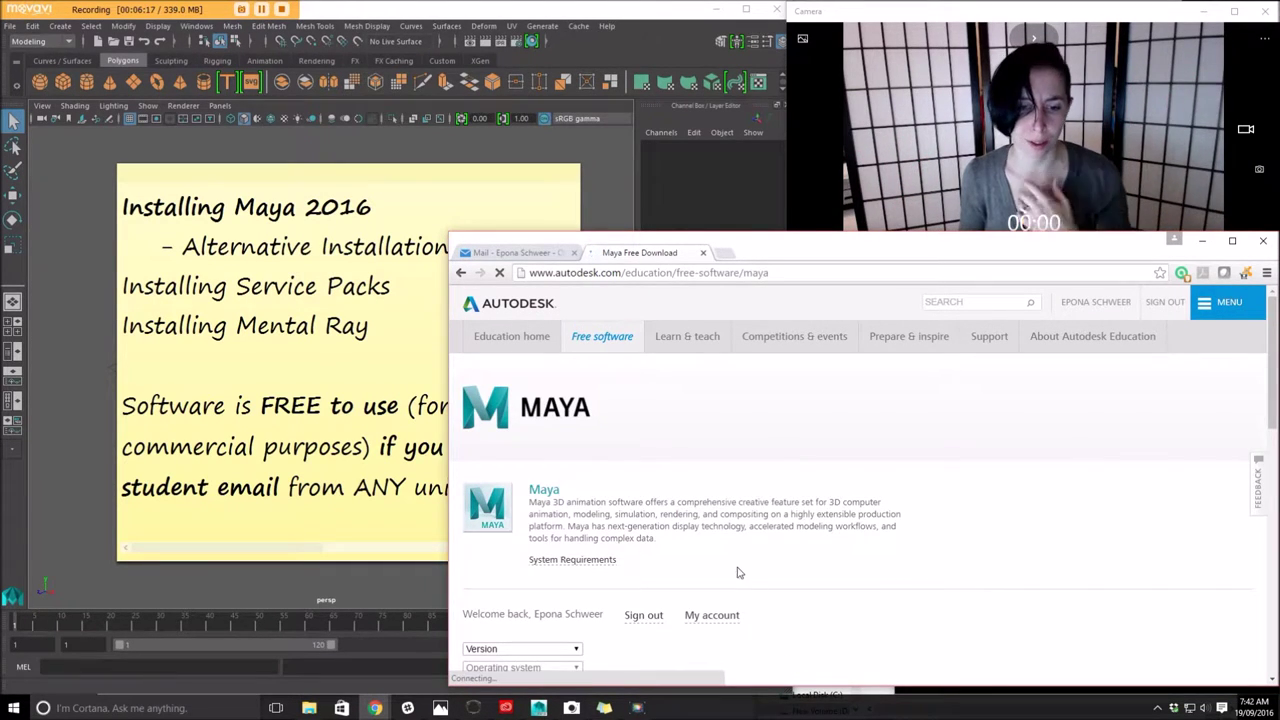
- Show the Version choices (Maya 2014, 2015, 2016, 2017) on the Maya download page
scroll(740, 572, down, 3)
click(550, 452)
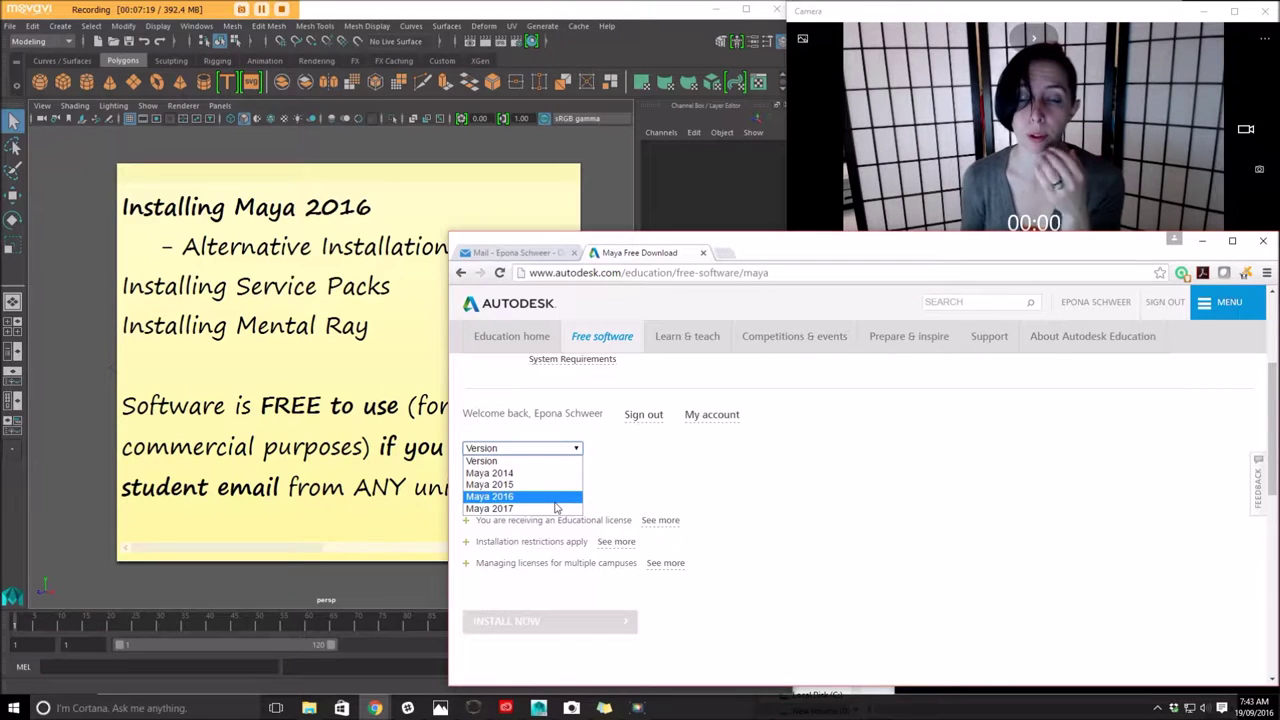
- Select Maya 2016, Windows 64-bit and English, then scroll down to the 3.15 GB licence details
click(555, 499)
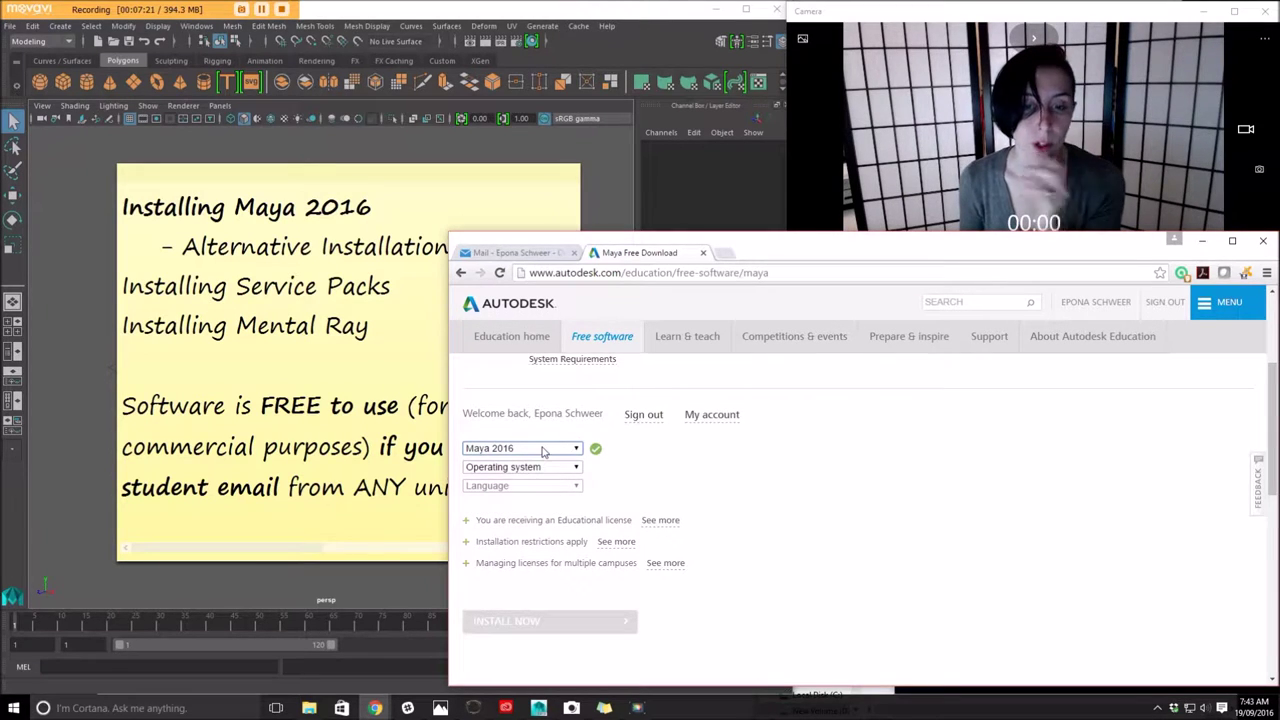
click(540, 470)
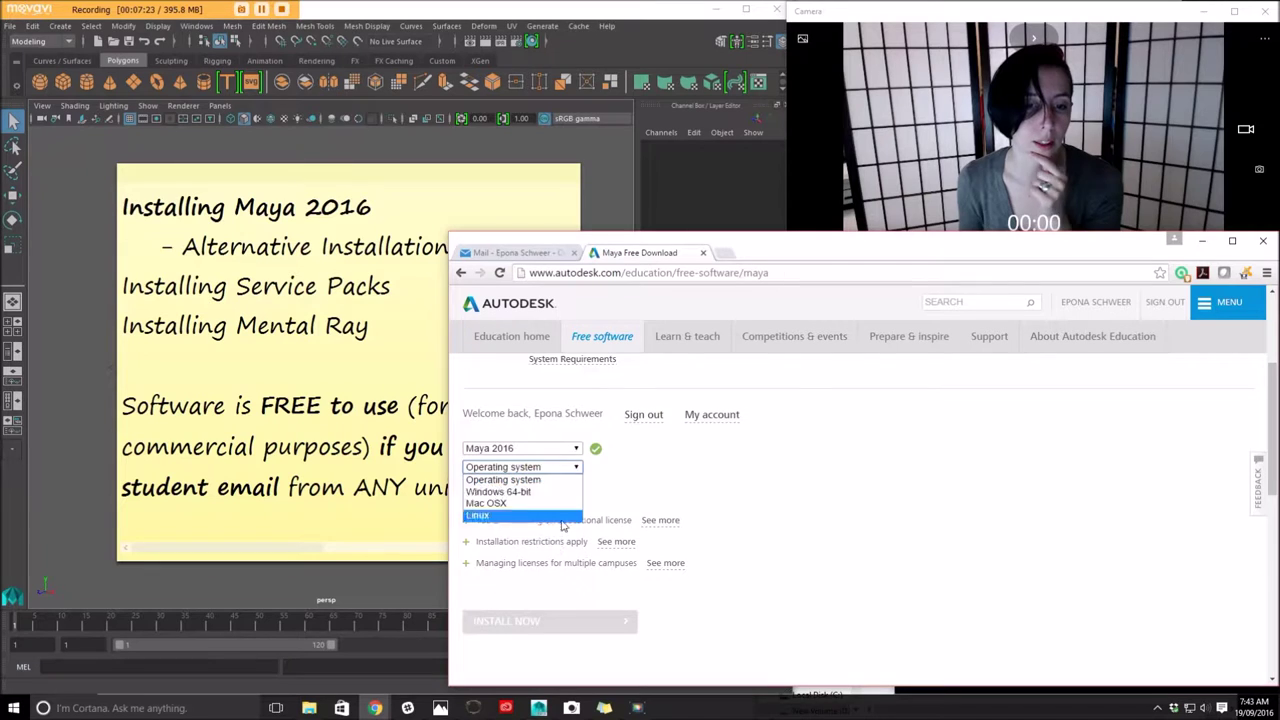
click(535, 489)
click(520, 485)
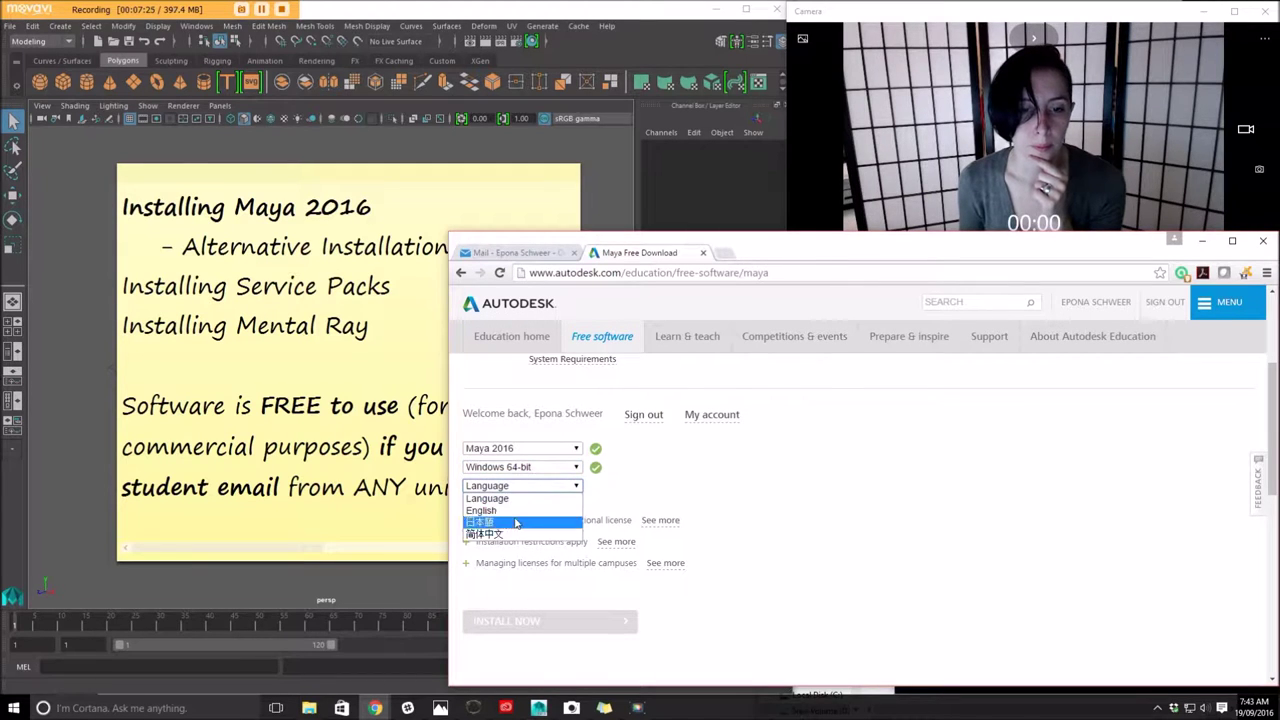
click(497, 503)
scroll(766, 503, down, 1)
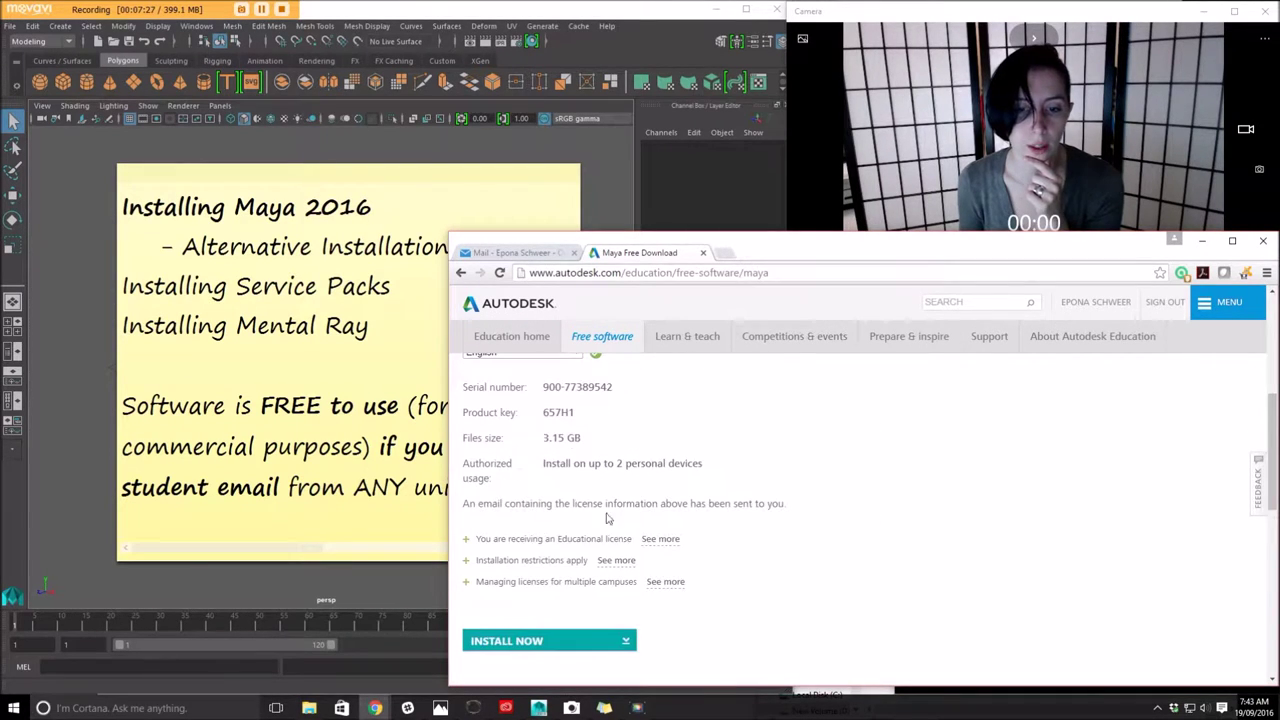
scroll(677, 527, down, 1)
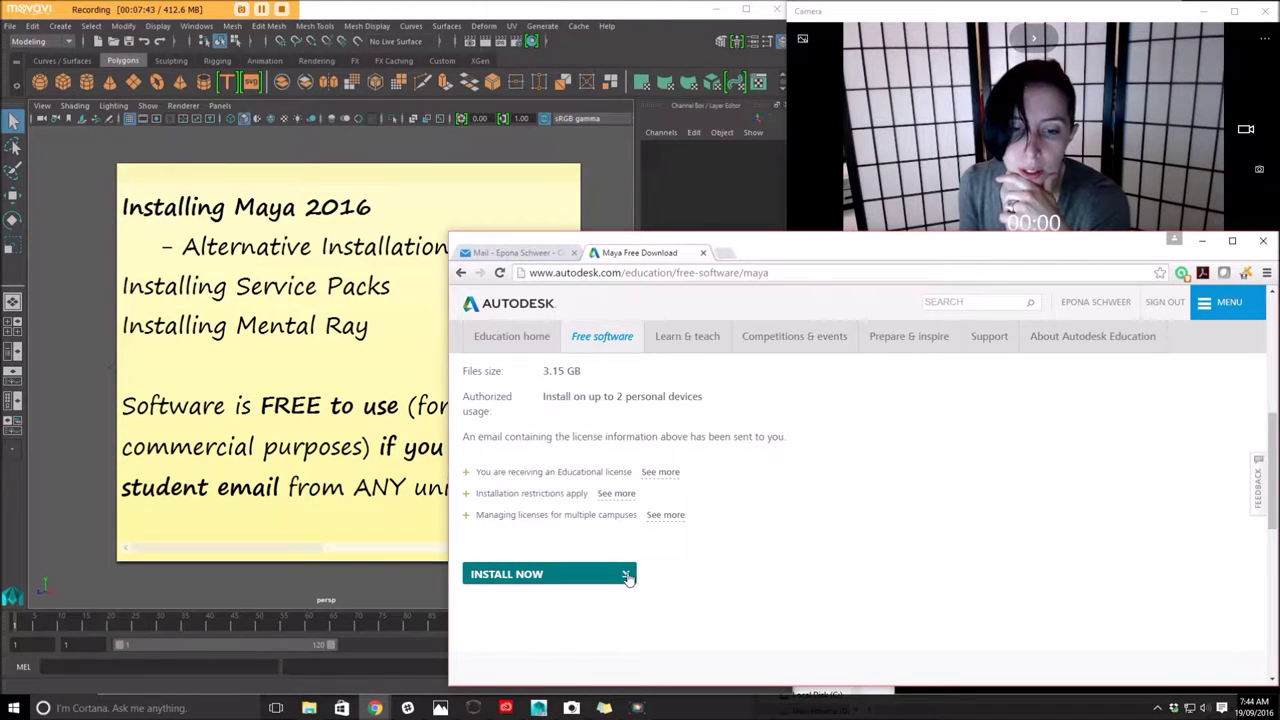
- Scroll down and expand the INSTALL NOW button's menu of install and download methods
scroll(630, 582, down, 1)
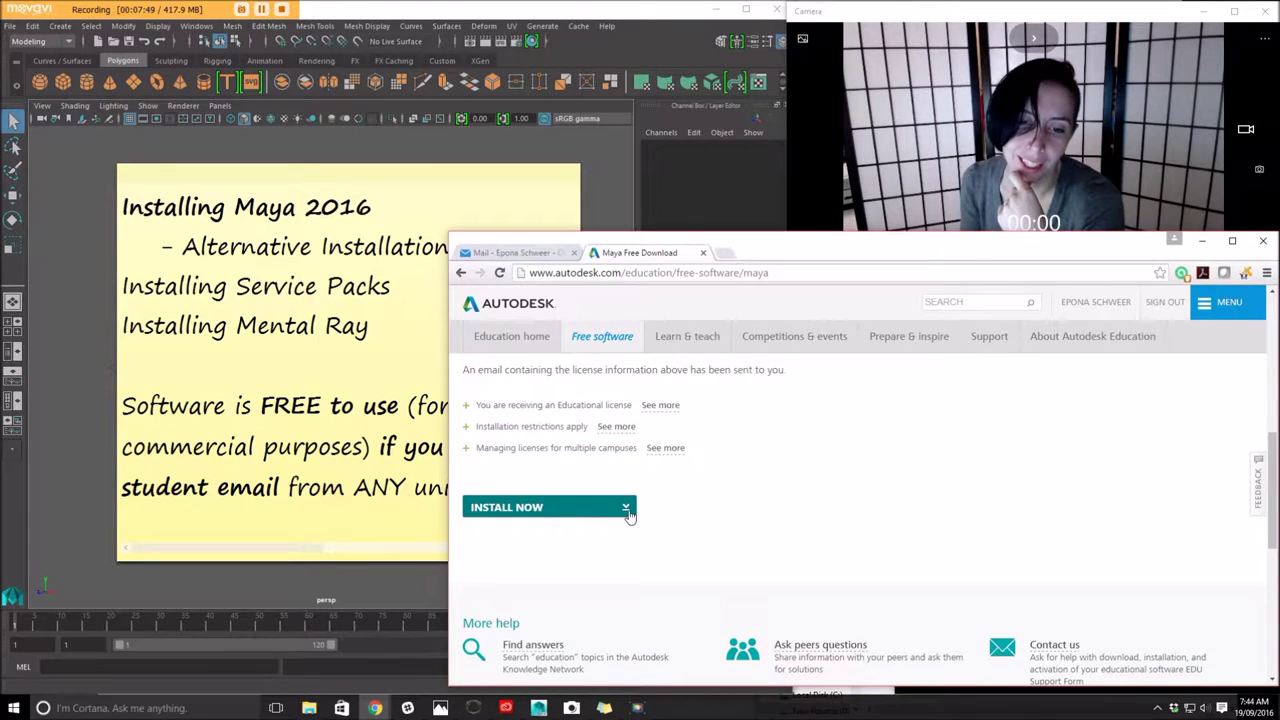
click(626, 510)
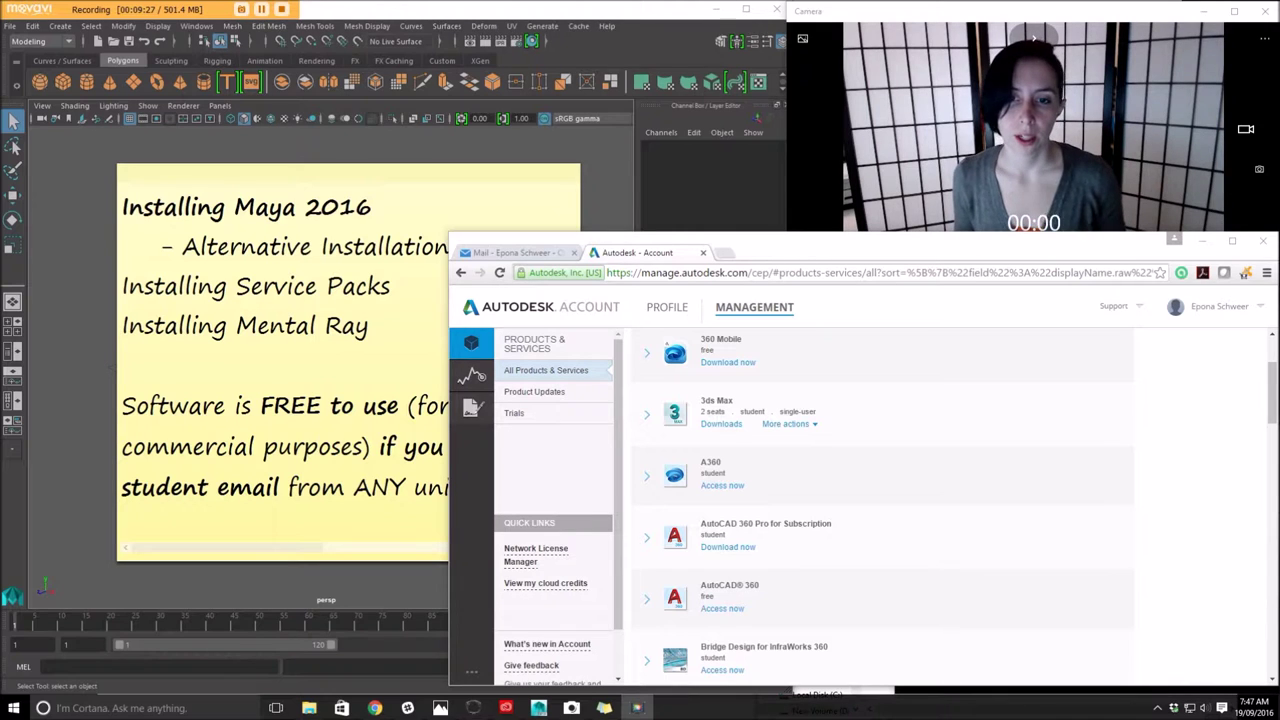
- Expand the Maya entry in the product list to reveal versions 2016, 2015 and 2014
scroll(945, 475, up, 3)
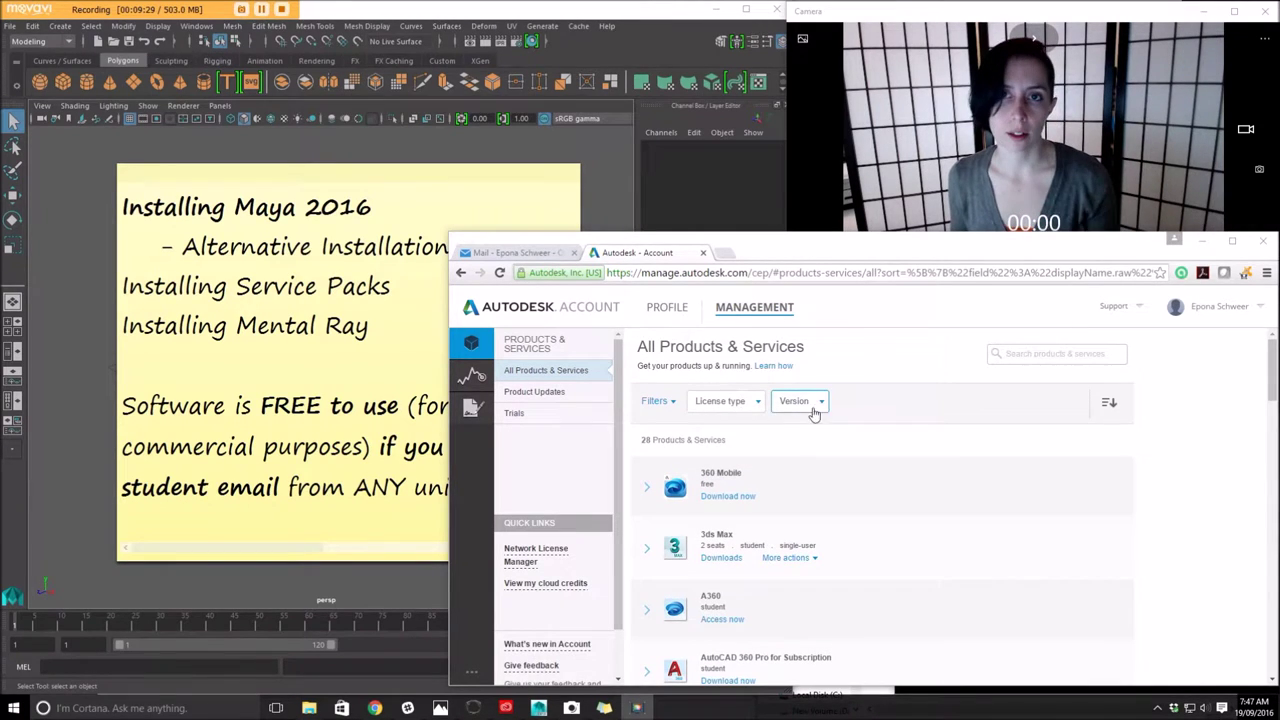
scroll(792, 400, down, 7)
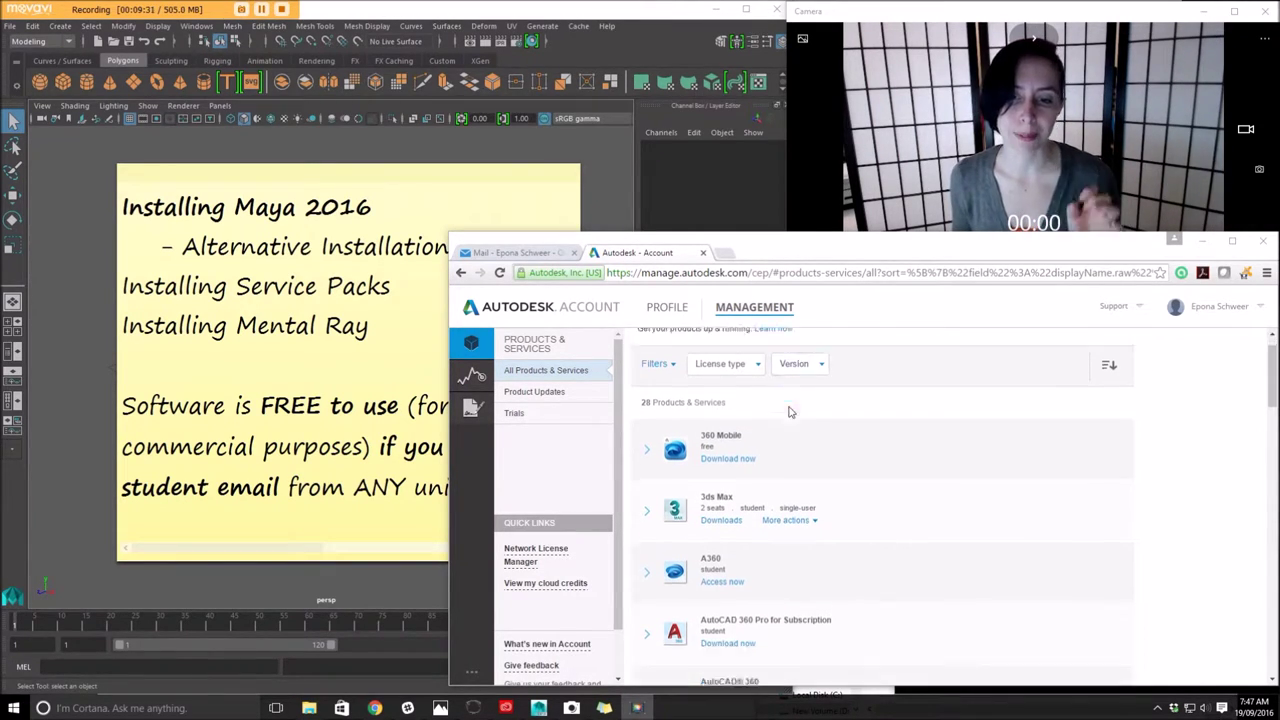
scroll(852, 409, down, 7)
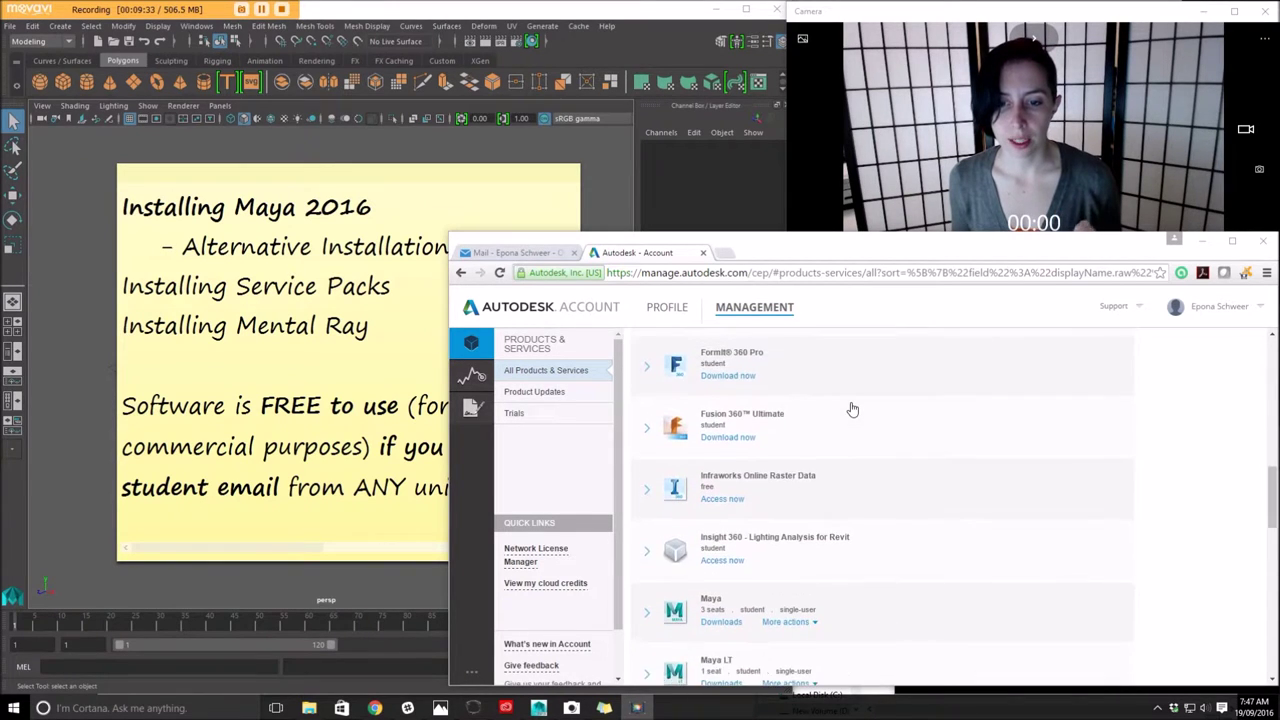
scroll(736, 390, up, 2)
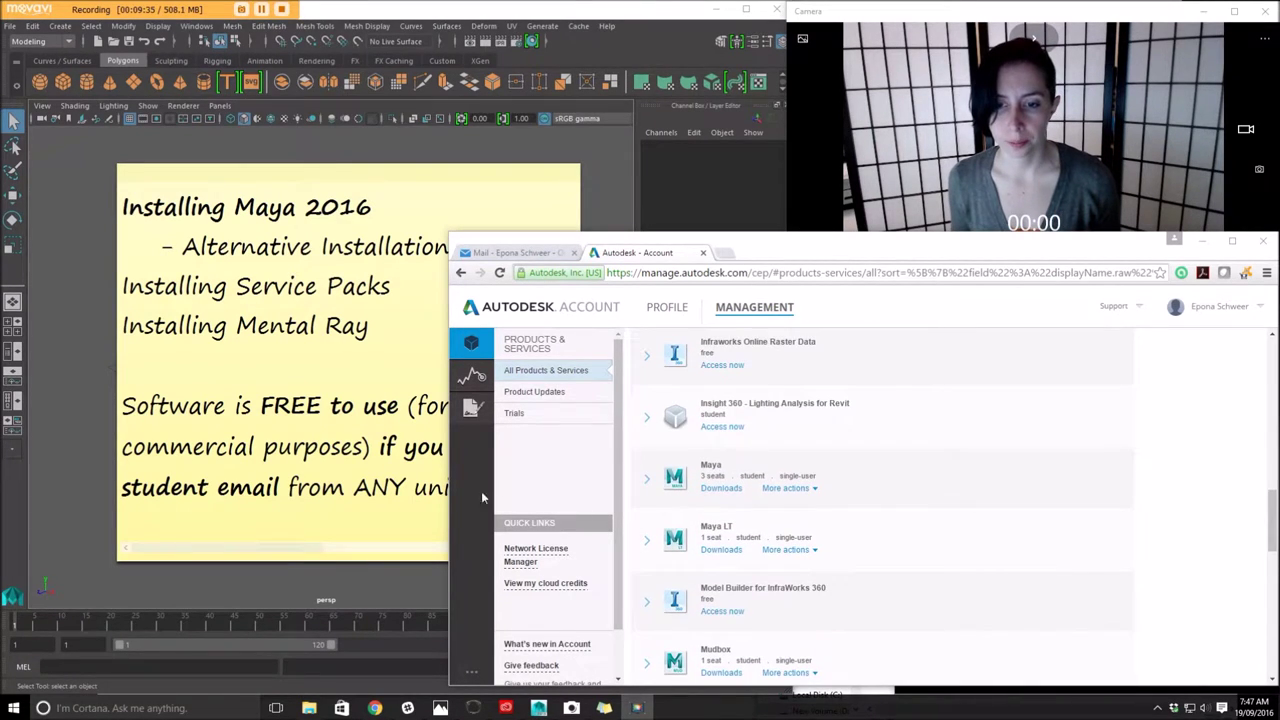
click(646, 474)
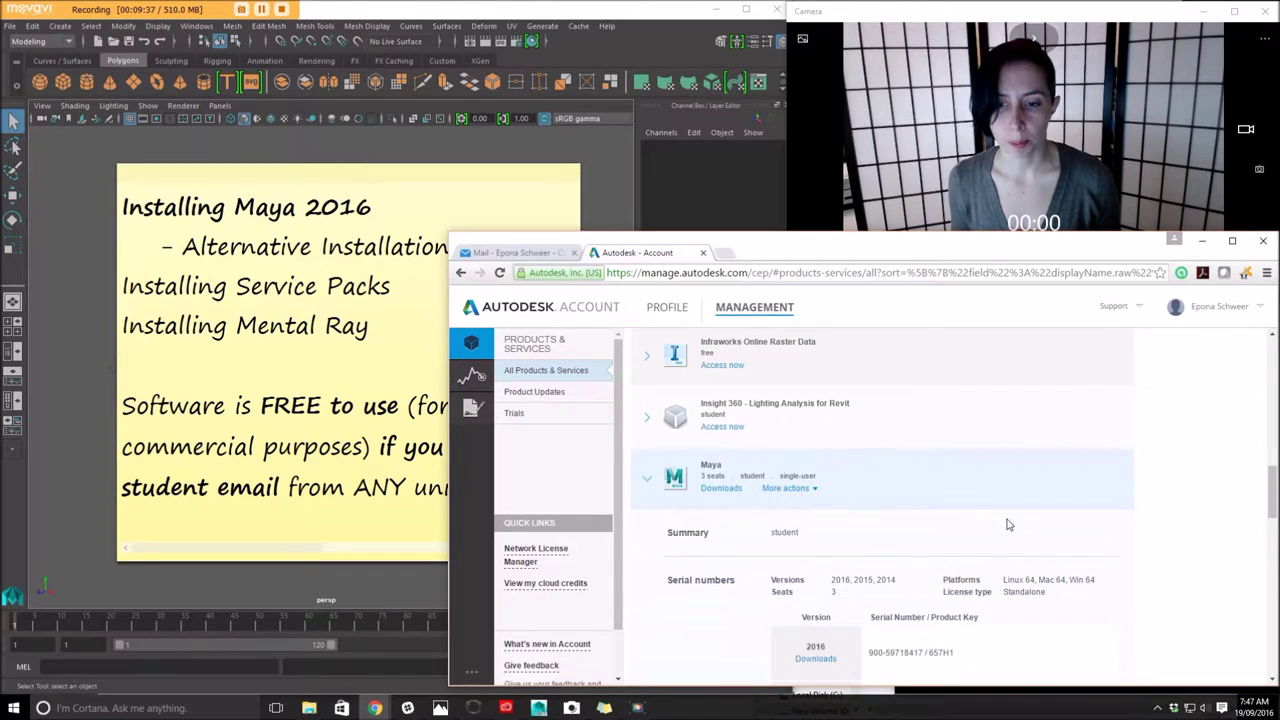
- Scroll to Maya's More row and bring up its Updates & Add-ons list
scroll(1006, 523, down, 1)
scroll(958, 471, down, 2)
scroll(958, 471, down, 3)
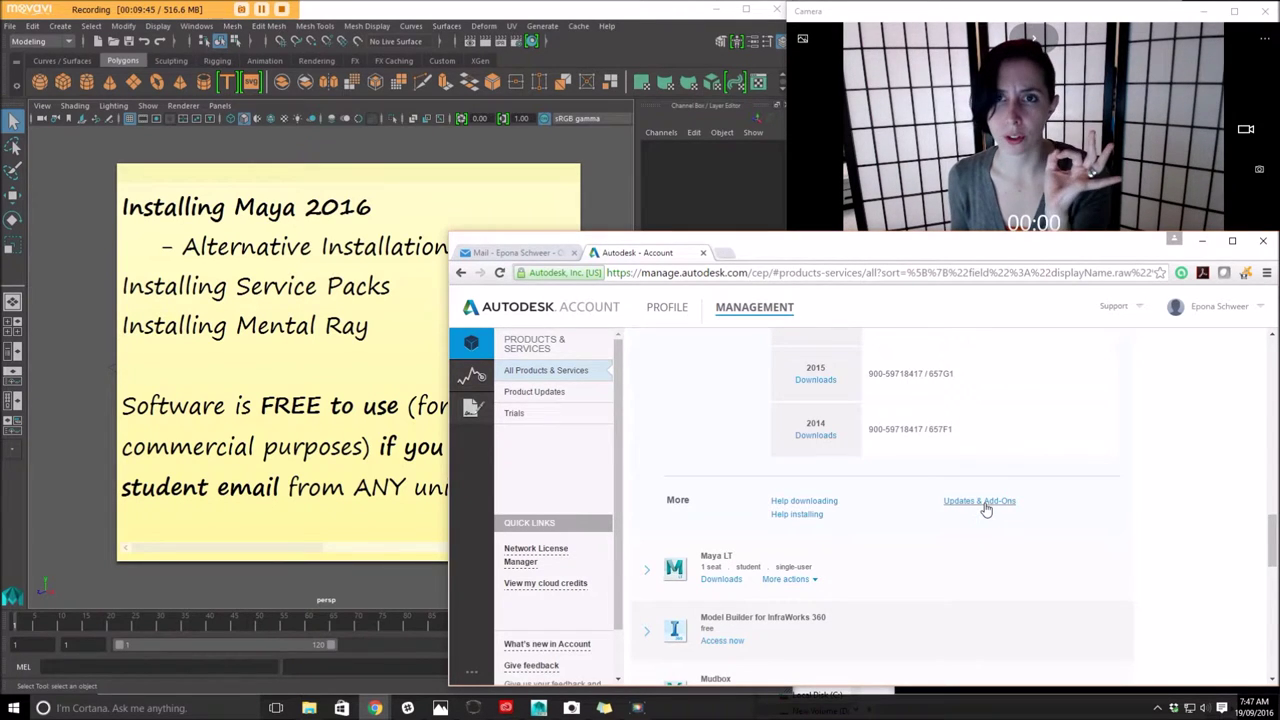
click(986, 509)
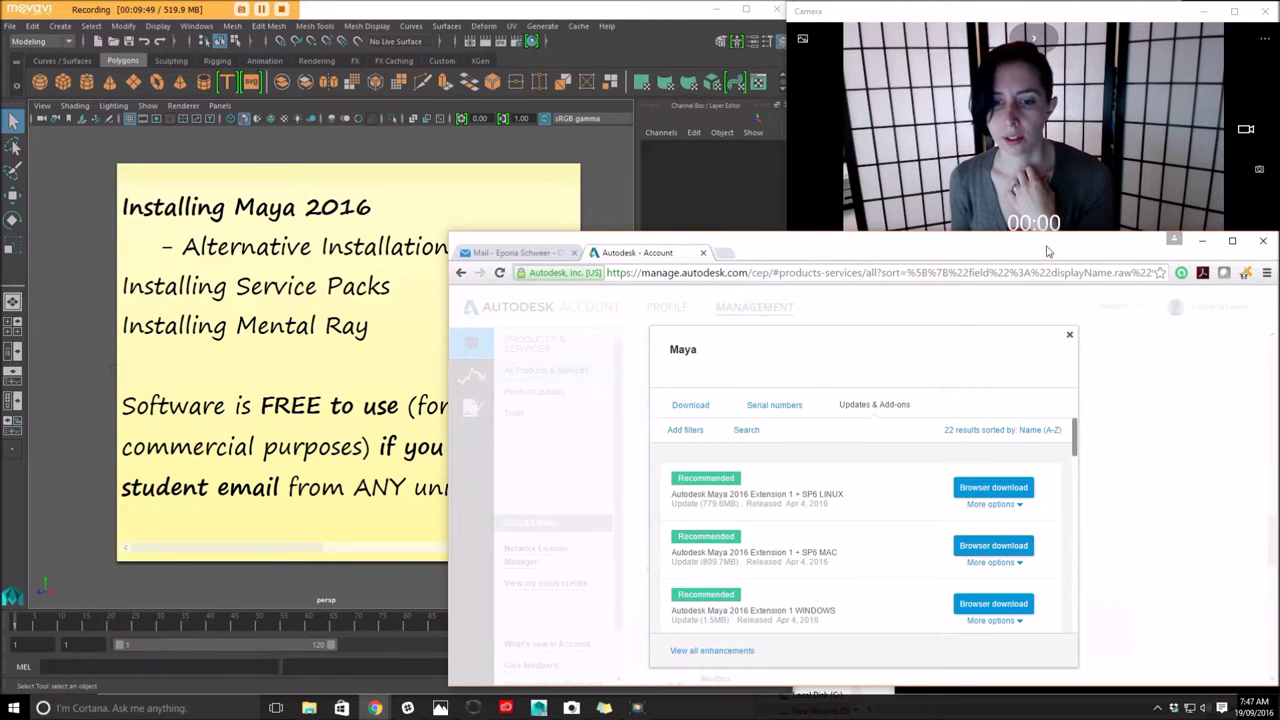
- Scroll past the 2016 extensions and Service Pack 6 to the mental ray Plugin downloads for Maya 2016
scroll(930, 470, down, 1)
scroll(870, 485, up, 1)
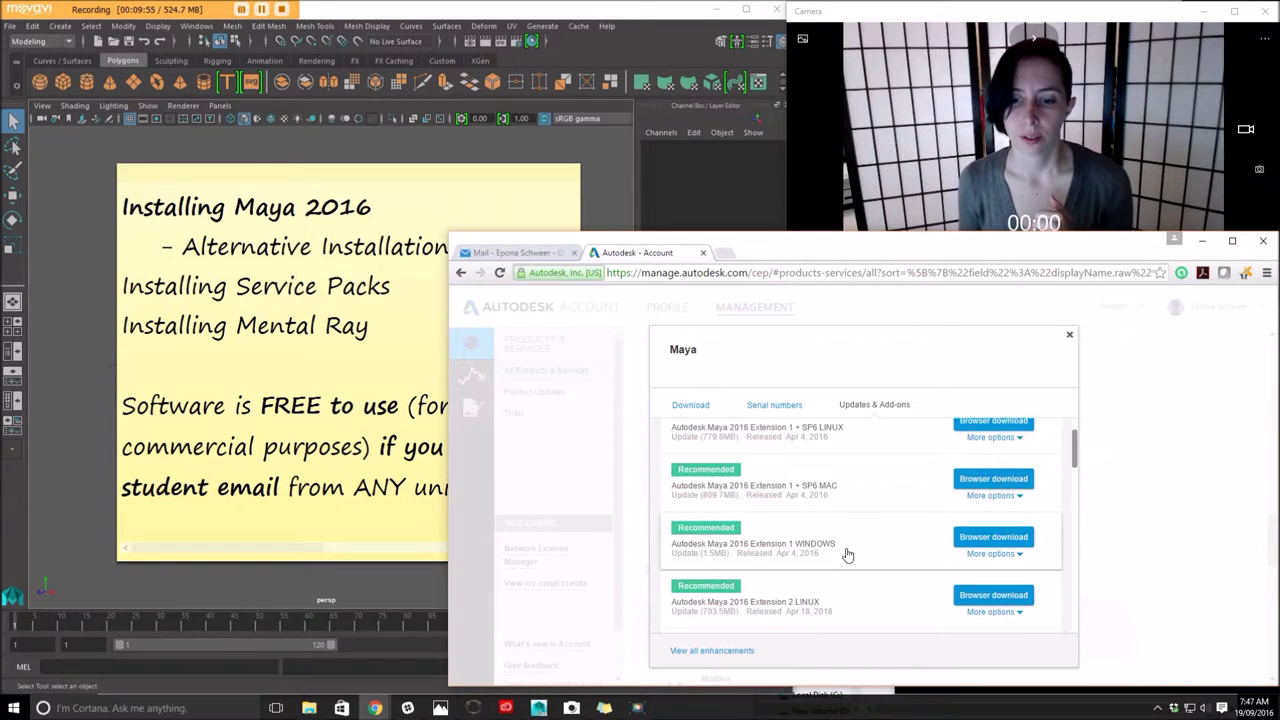
scroll(850, 545, down, 1)
scroll(856, 535, down, 3)
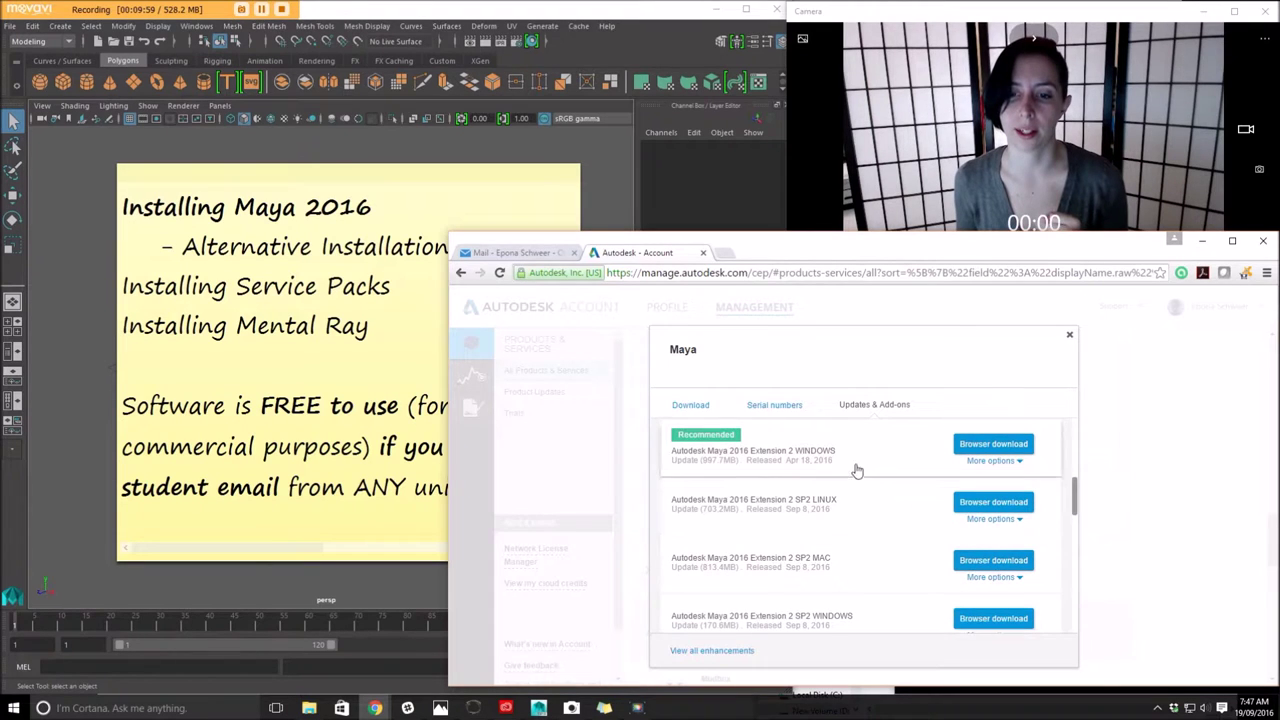
scroll(857, 505, down, 1)
scroll(860, 505, down, 1)
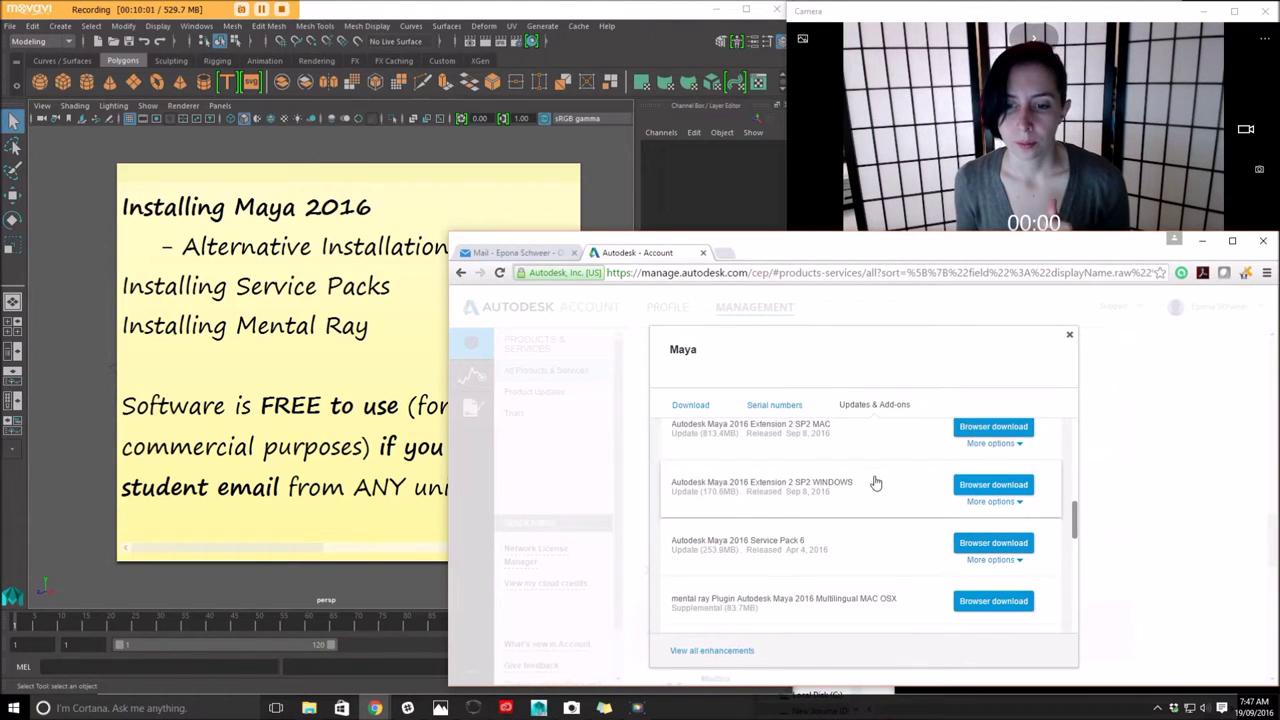
scroll(870, 485, down, 1)
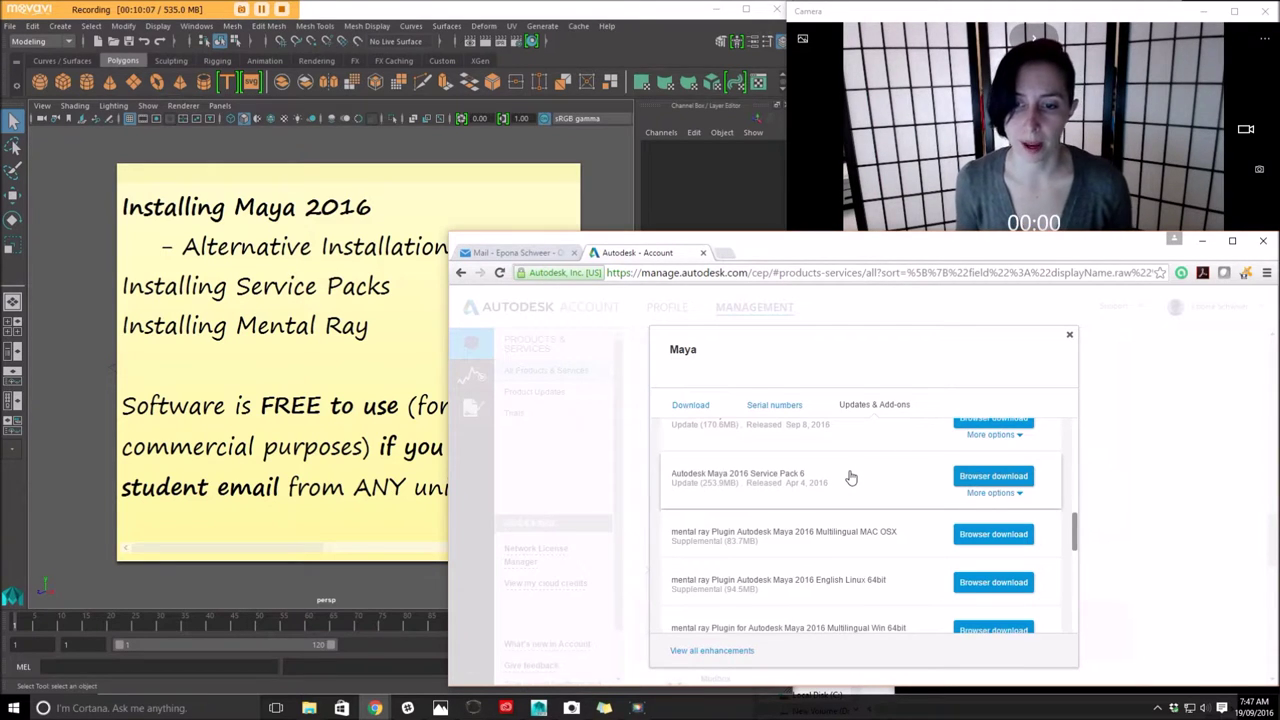
scroll(850, 479, down, 1)
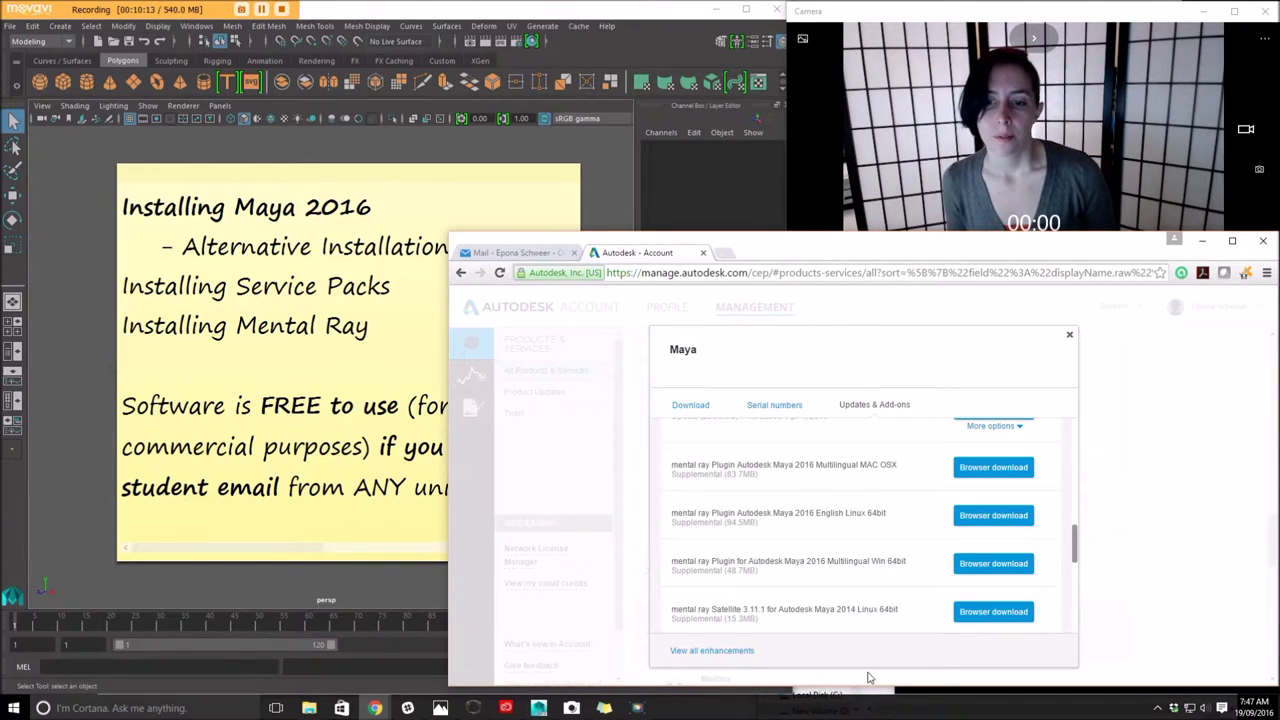
scroll(866, 590, down, 1)
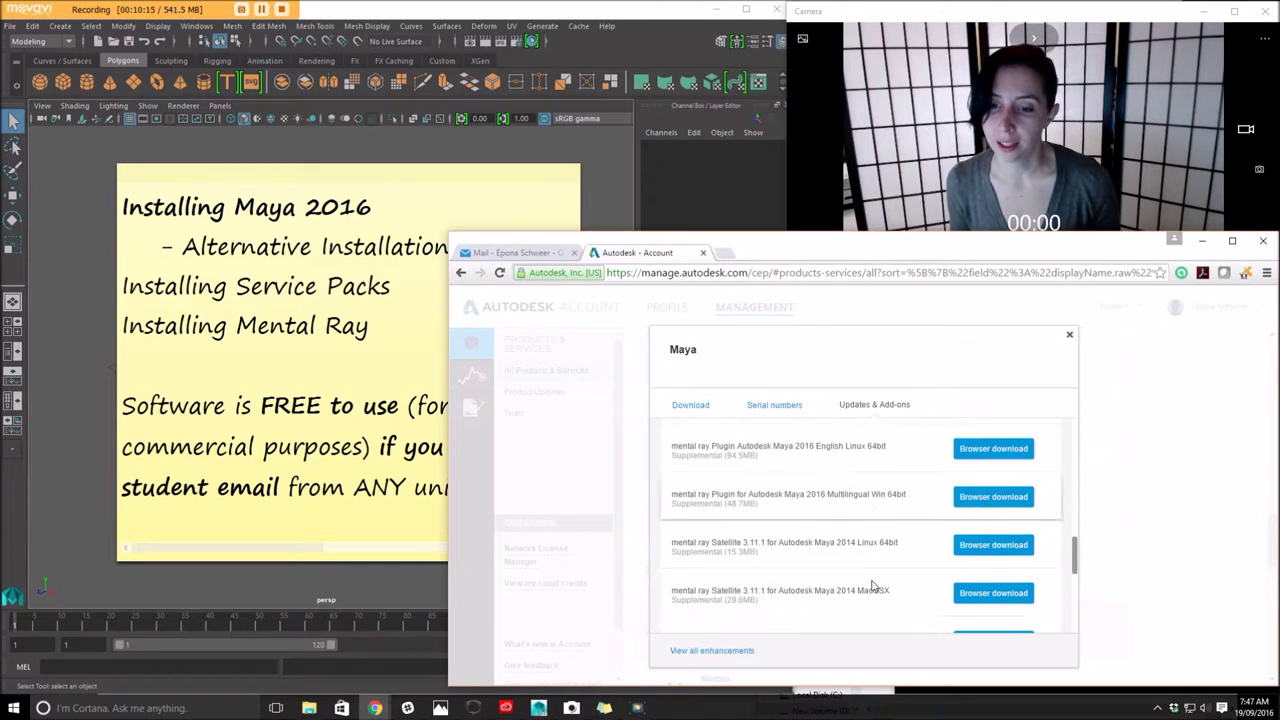
scroll(850, 550, down, 1)
scroll(845, 527, down, 3)
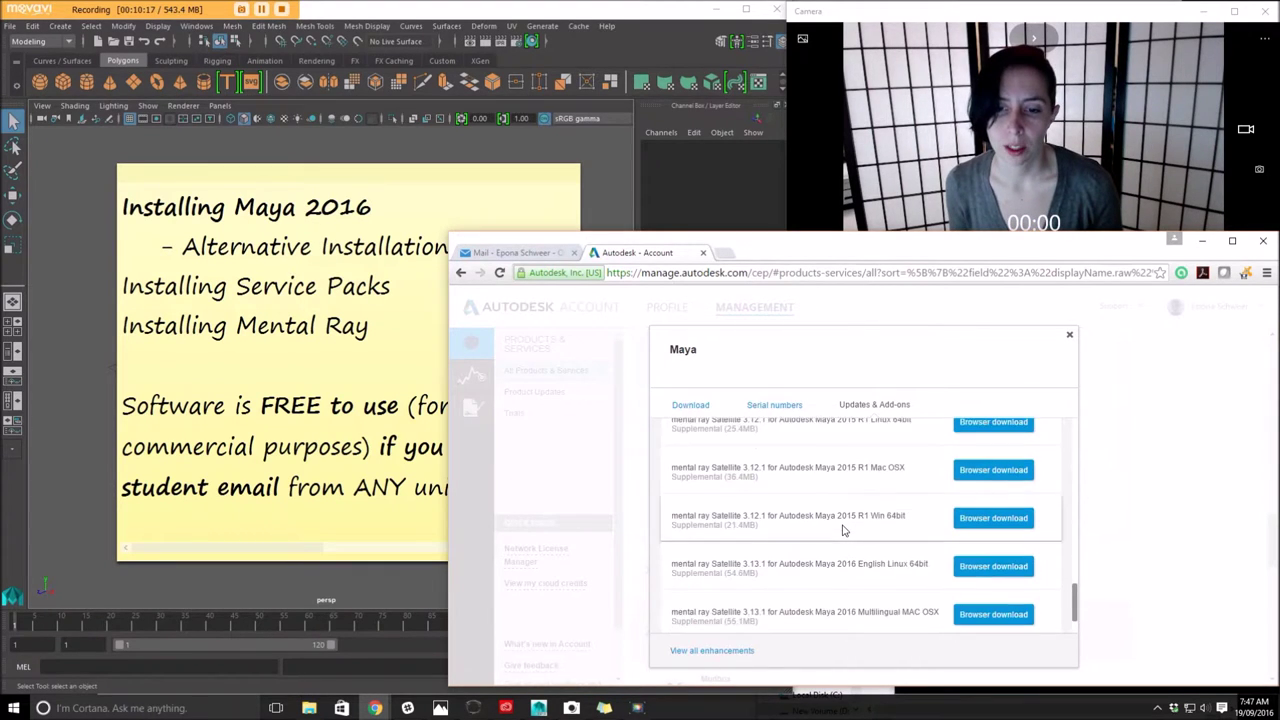
scroll(855, 525, up, 5)
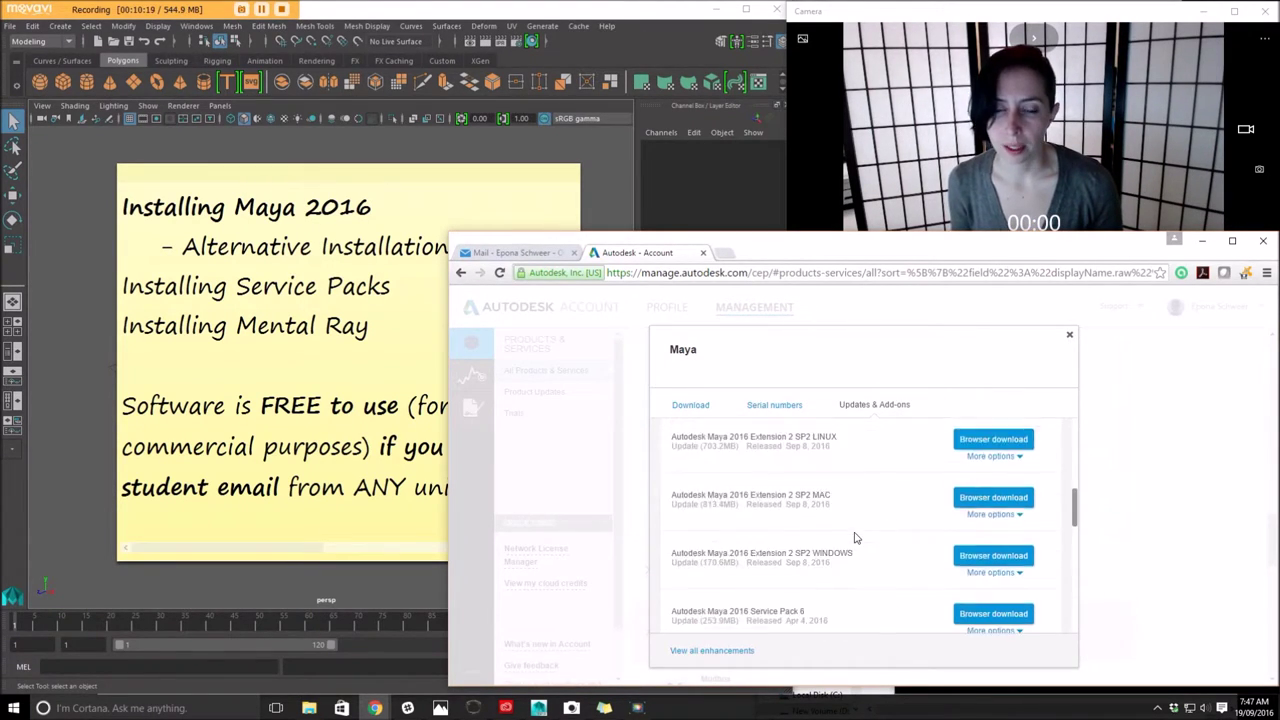
scroll(855, 539, up, 1)
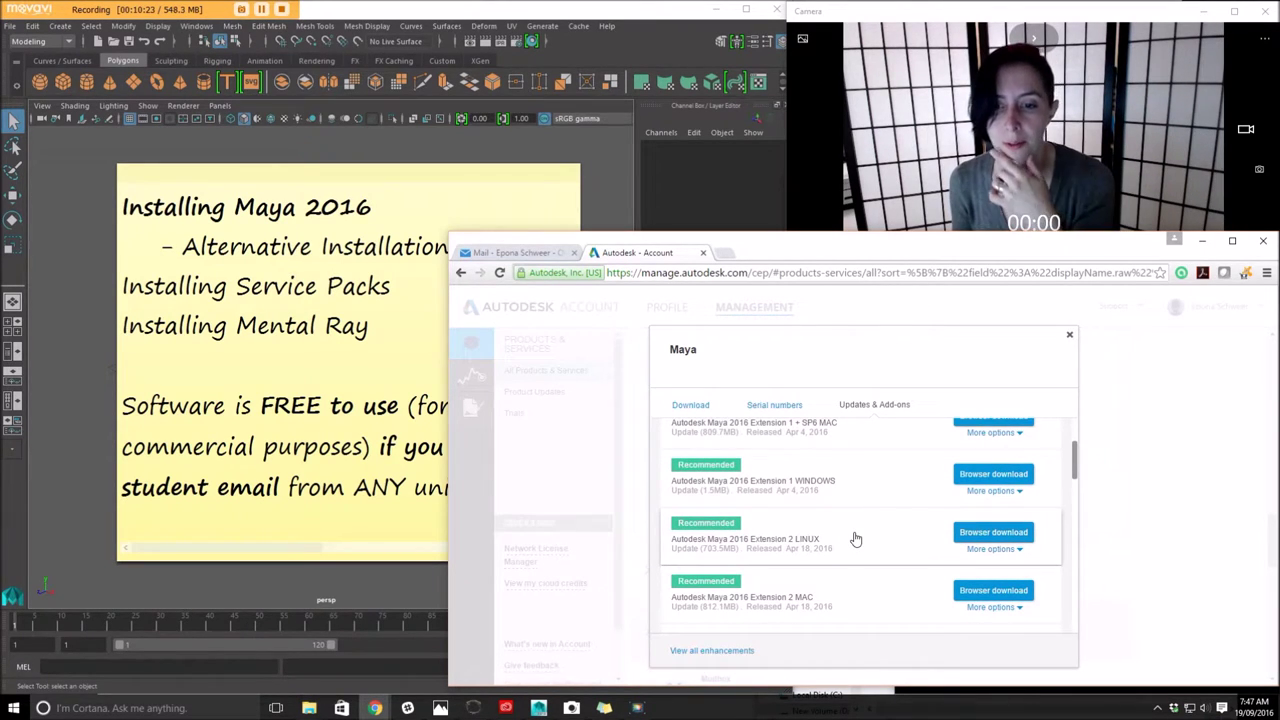
scroll(858, 527, up, 3)
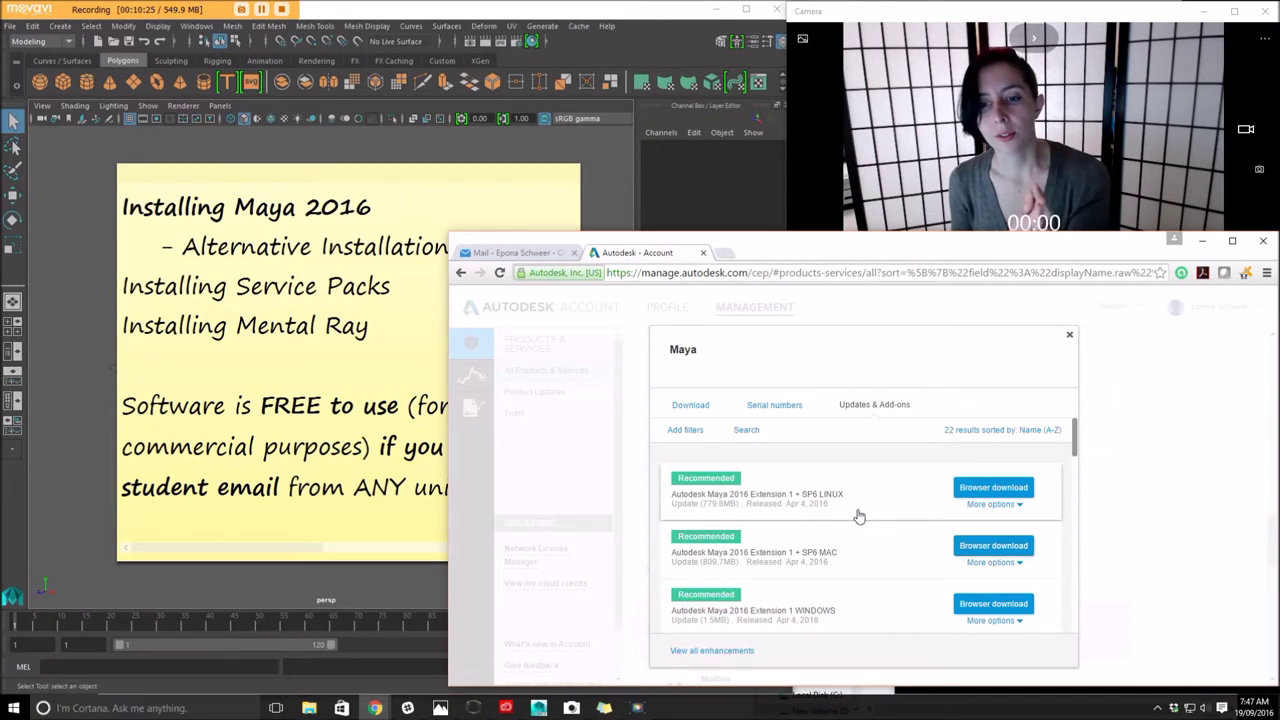
scroll(850, 512, down, 3)
scroll(911, 524, down, 1)
scroll(884, 511, down, 3)
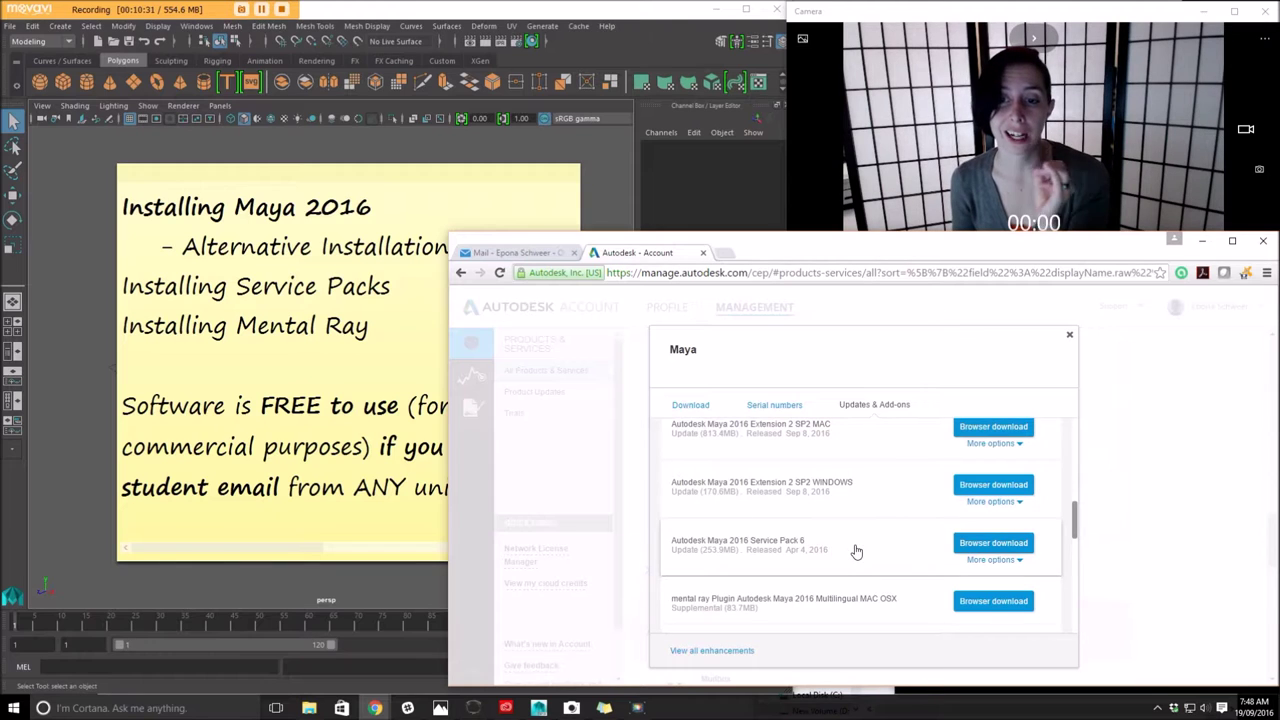
scroll(856, 549, down, 3)
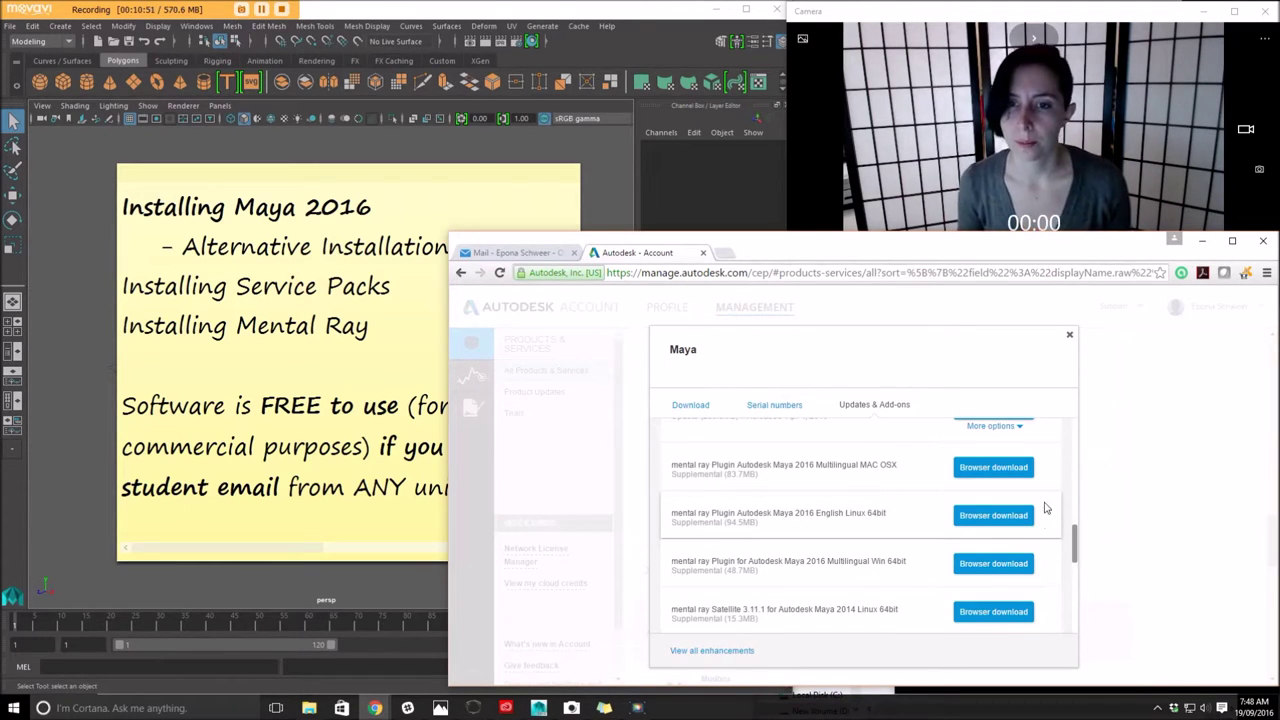
- Narrow the browser window and open Maya's Plug-in Manager from Windows > Settings/Preferences
drag(444, 358, 788, 341)
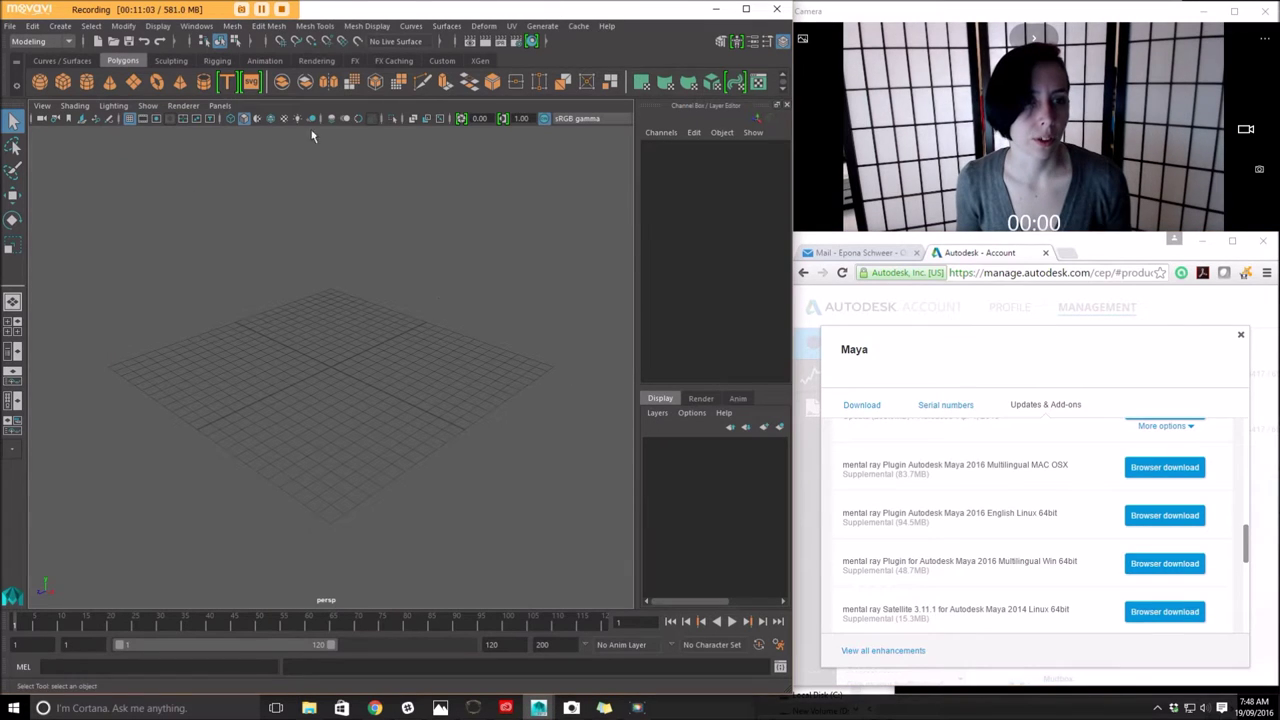
click(197, 27)
mouse_move(280, 120)
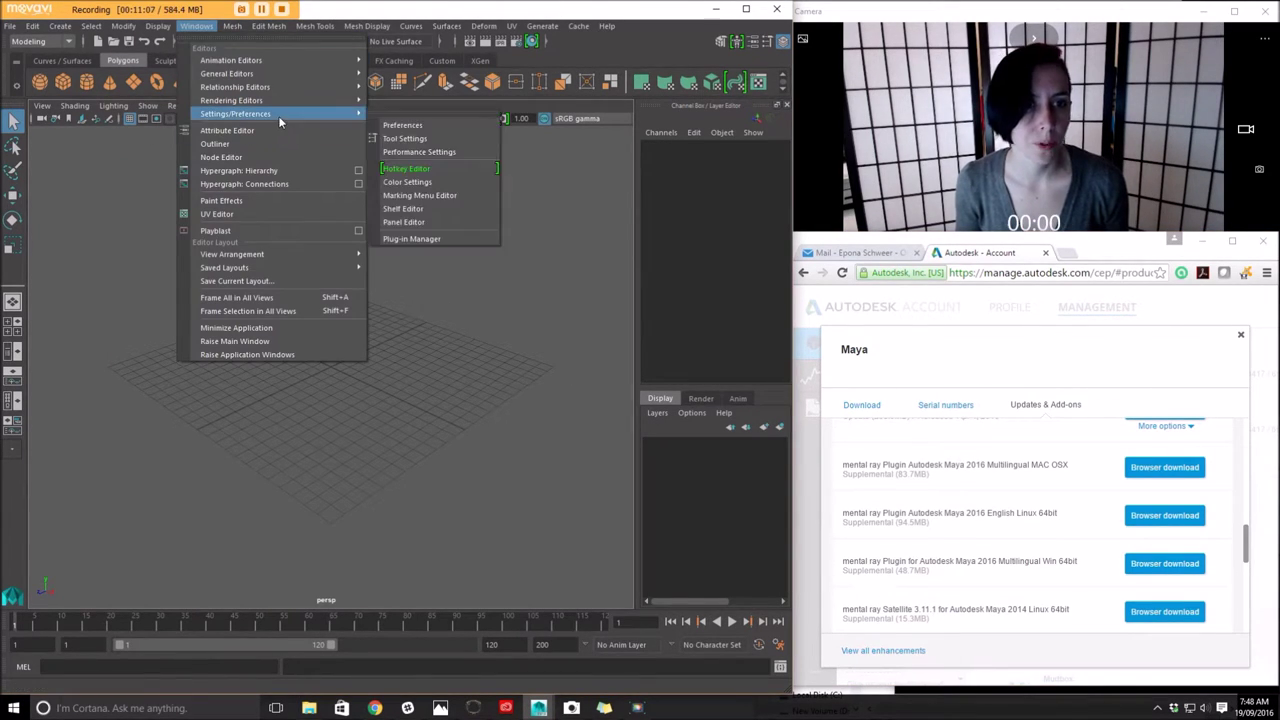
click(470, 238)
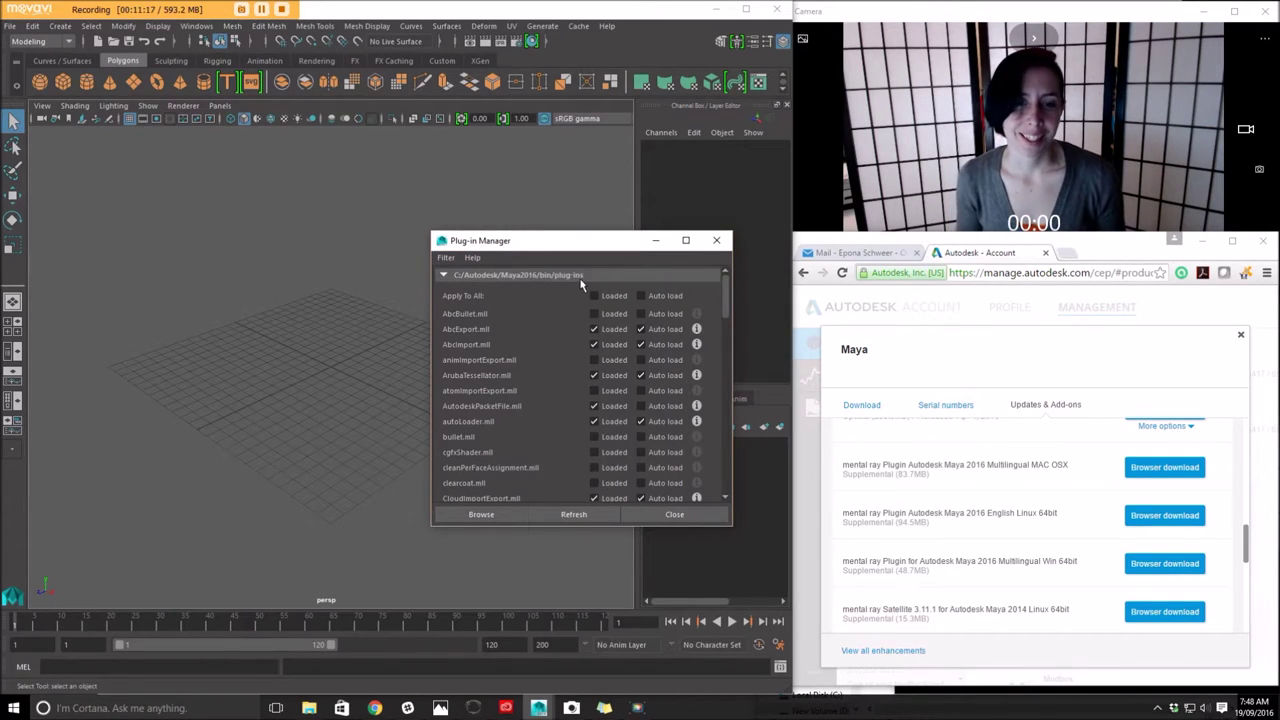
- Confirm Mayatomr.mll under mentalrayForMaya2016 is Loaded and Auto load, then close the Plug-in Manager
scroll(581, 285, down, 2)
scroll(584, 282, down, 15)
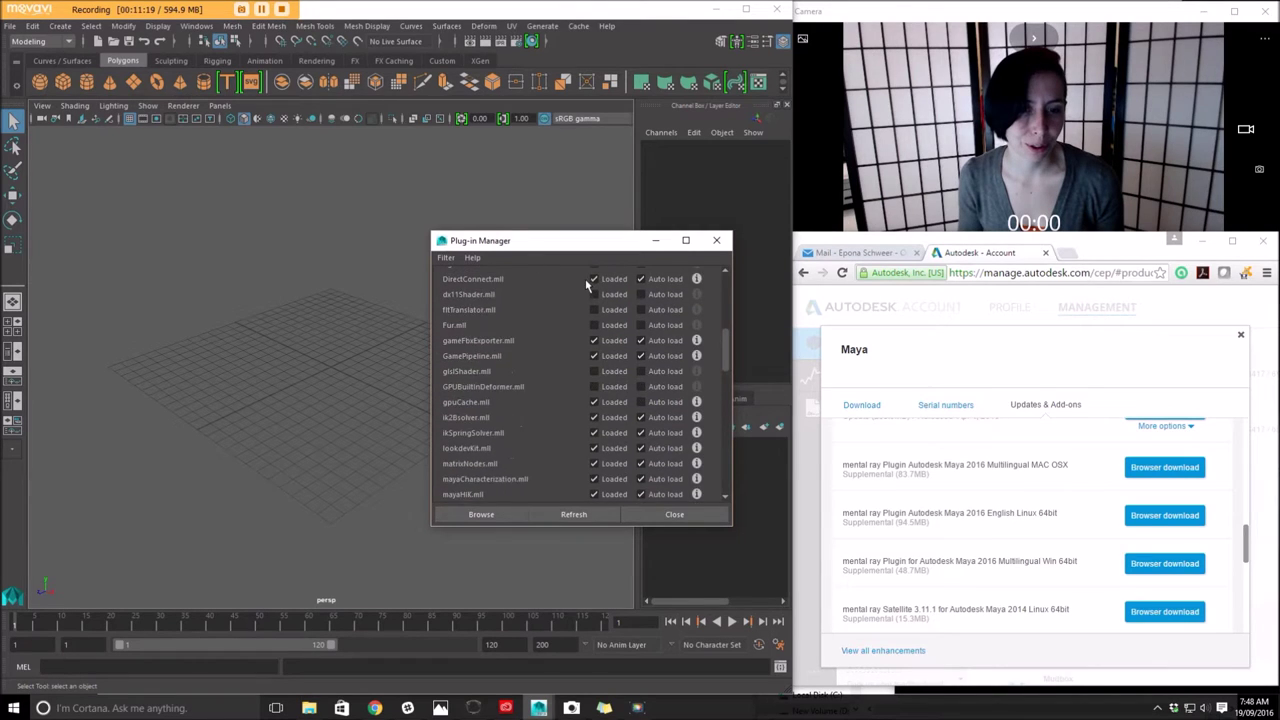
scroll(587, 288, down, 5)
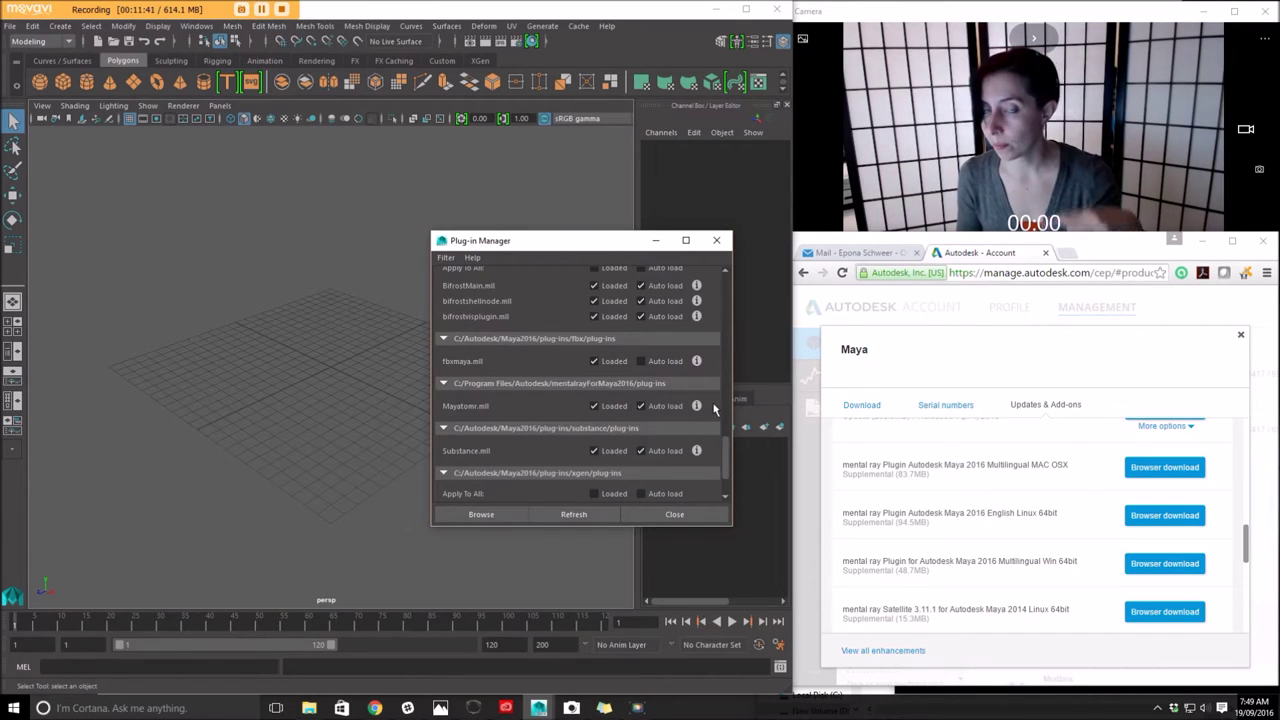
click(715, 516)
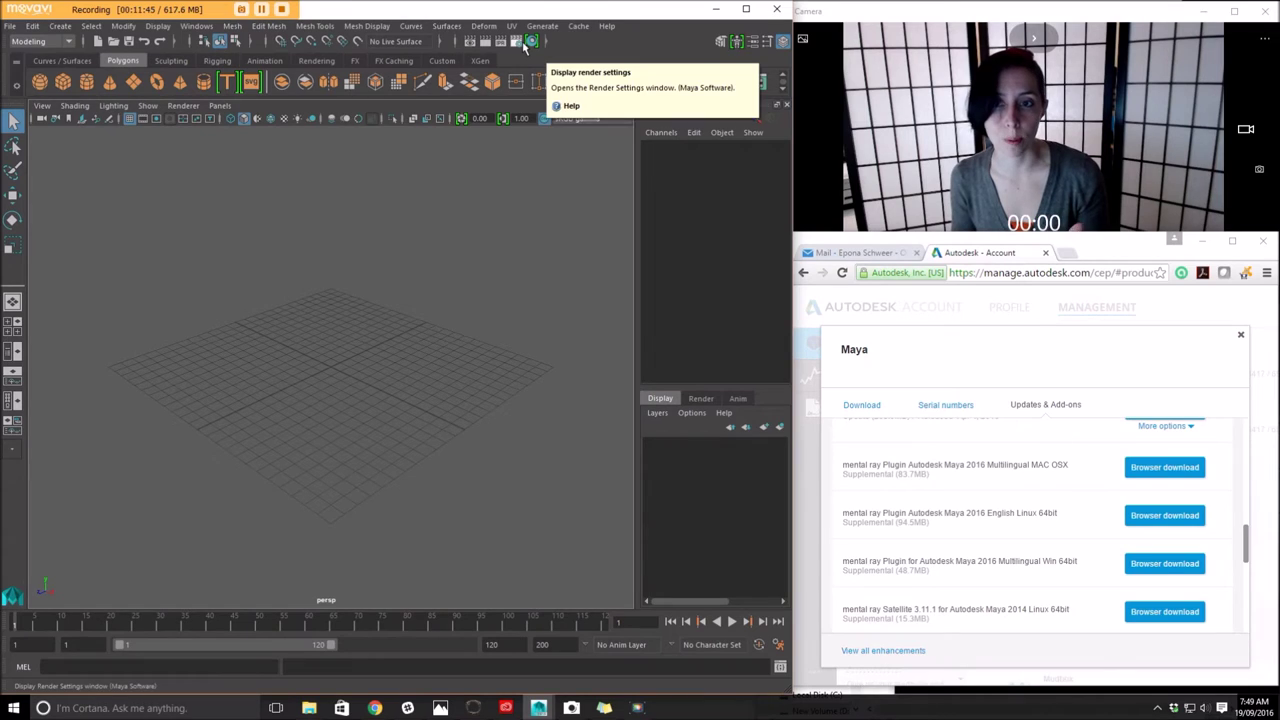
- In Render Settings, switch Render Using to mental ray
click(519, 42)
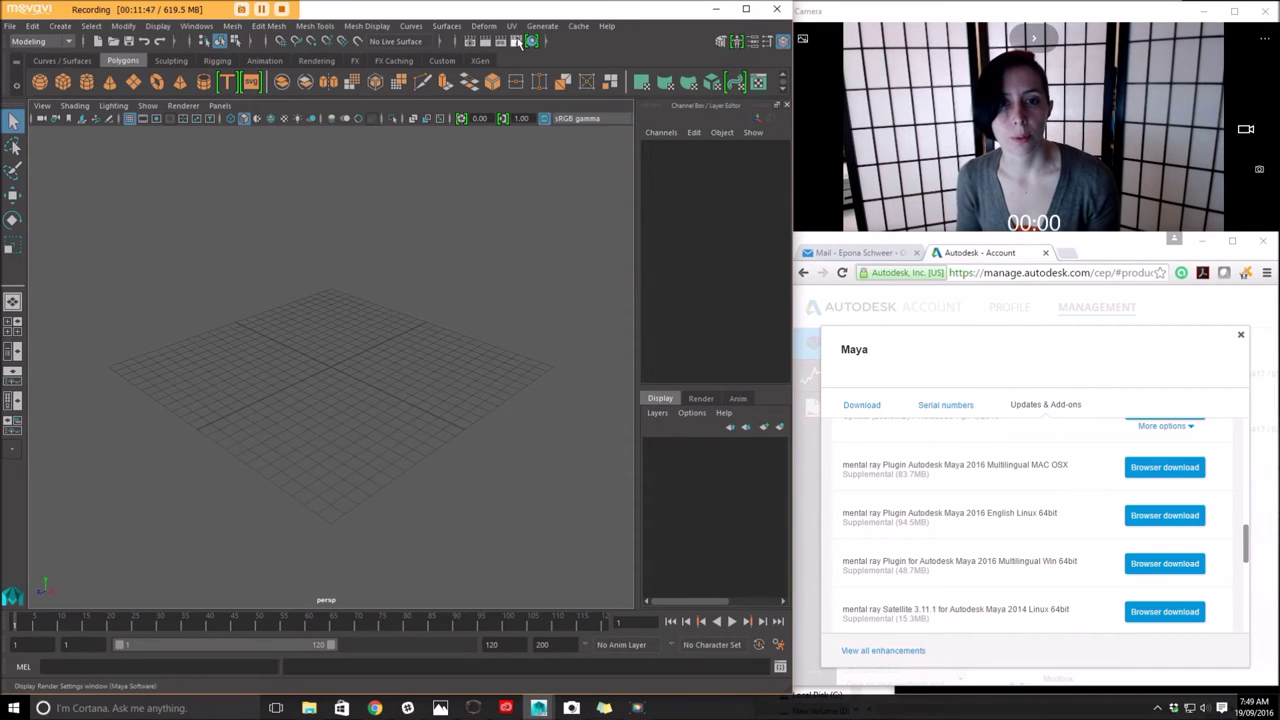
drag(495, 72, 563, 106)
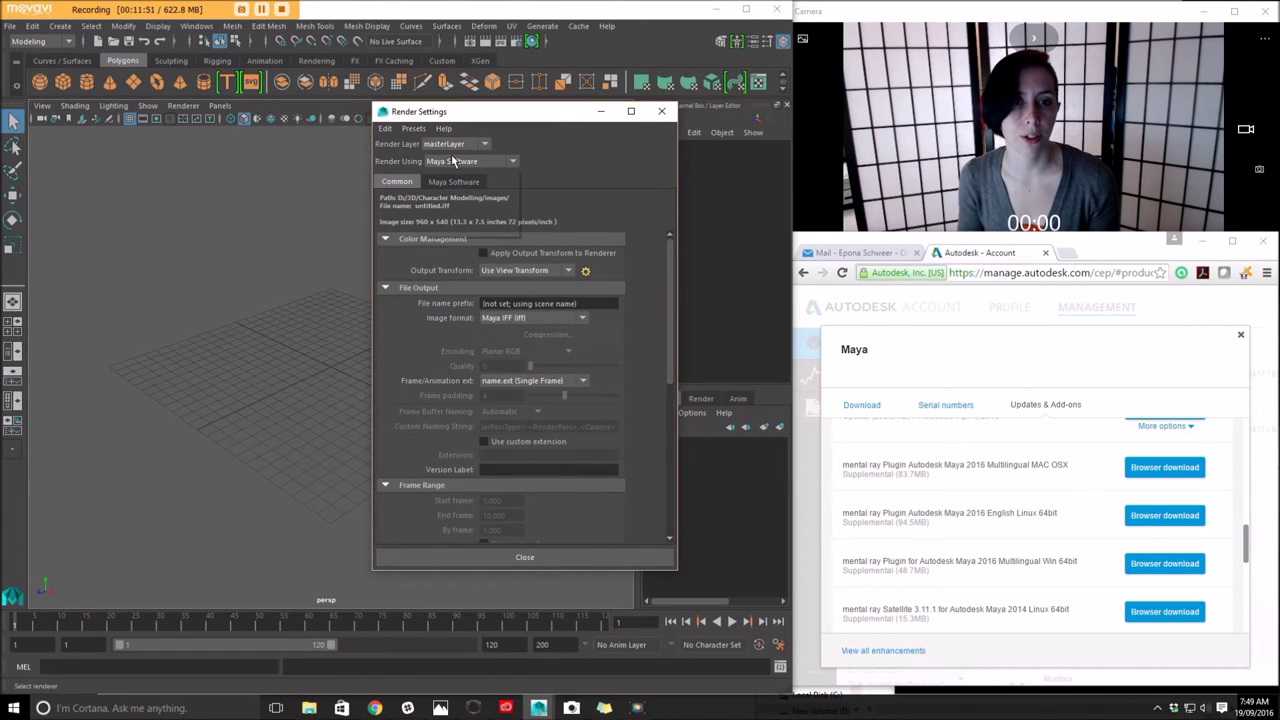
click(460, 161)
click(474, 218)
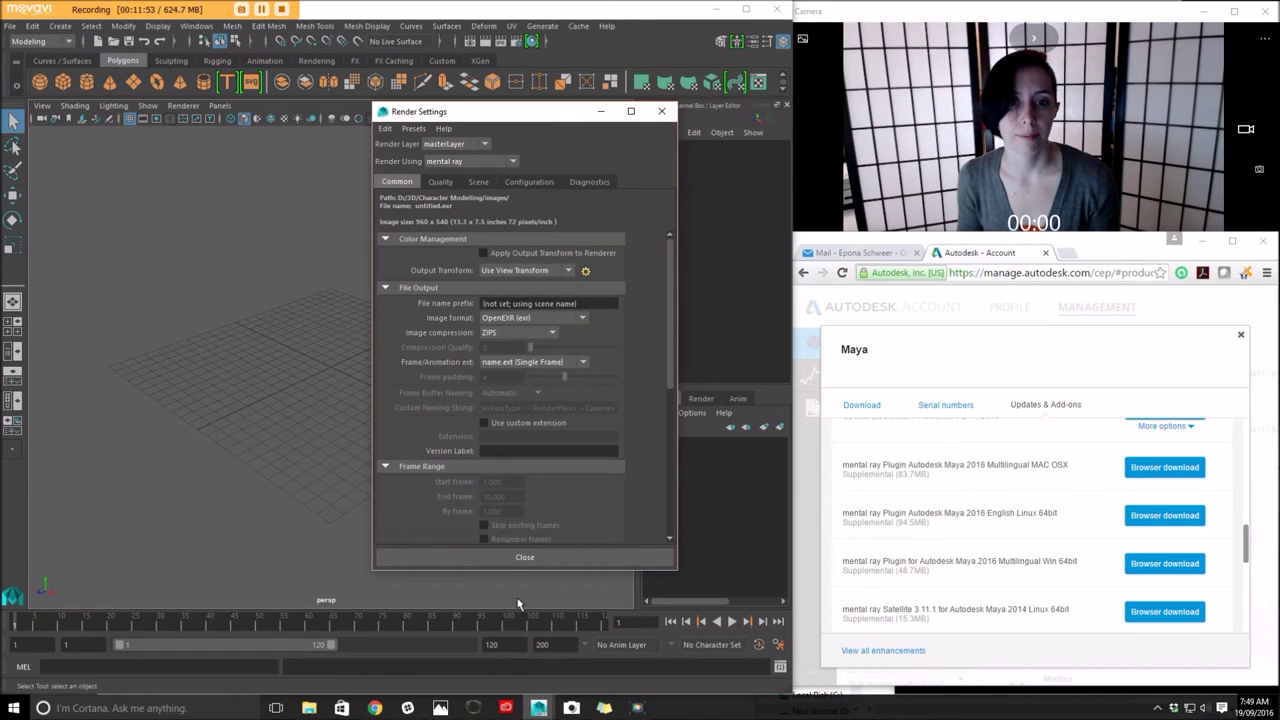